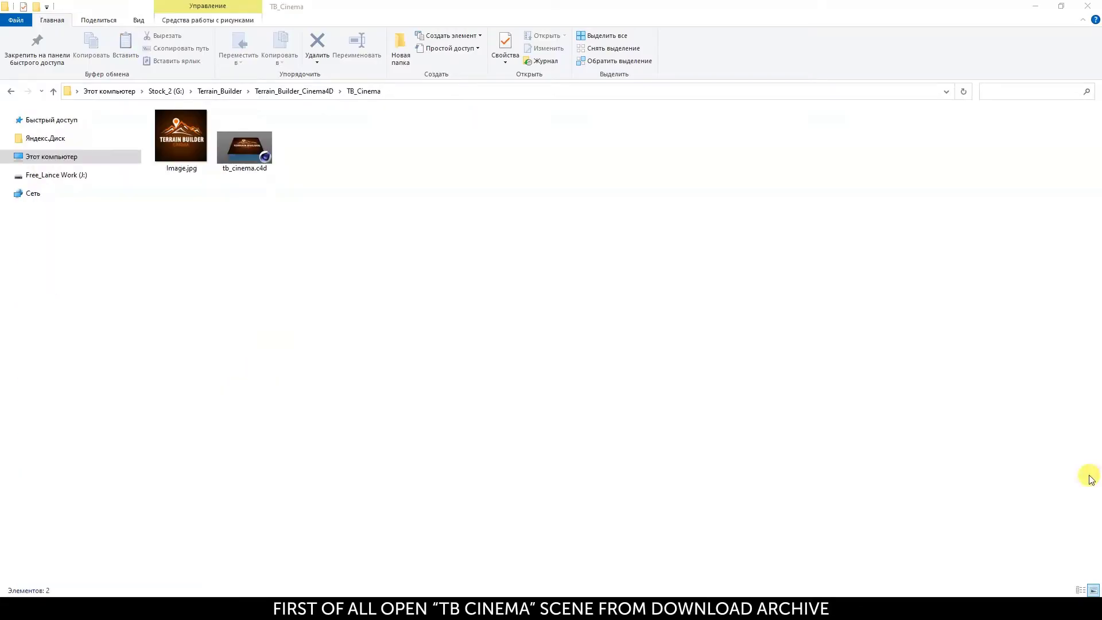
Open tb_cinema.c4d from the TB_Cinema folder in Cinema 4D.
click(251, 153)
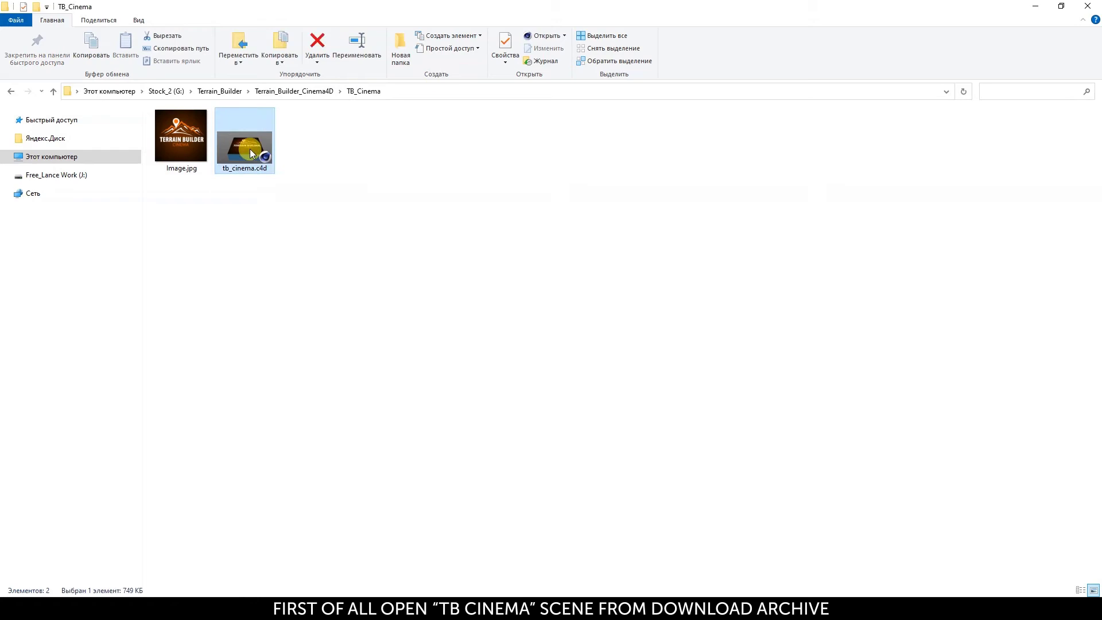
double_click(250, 151)
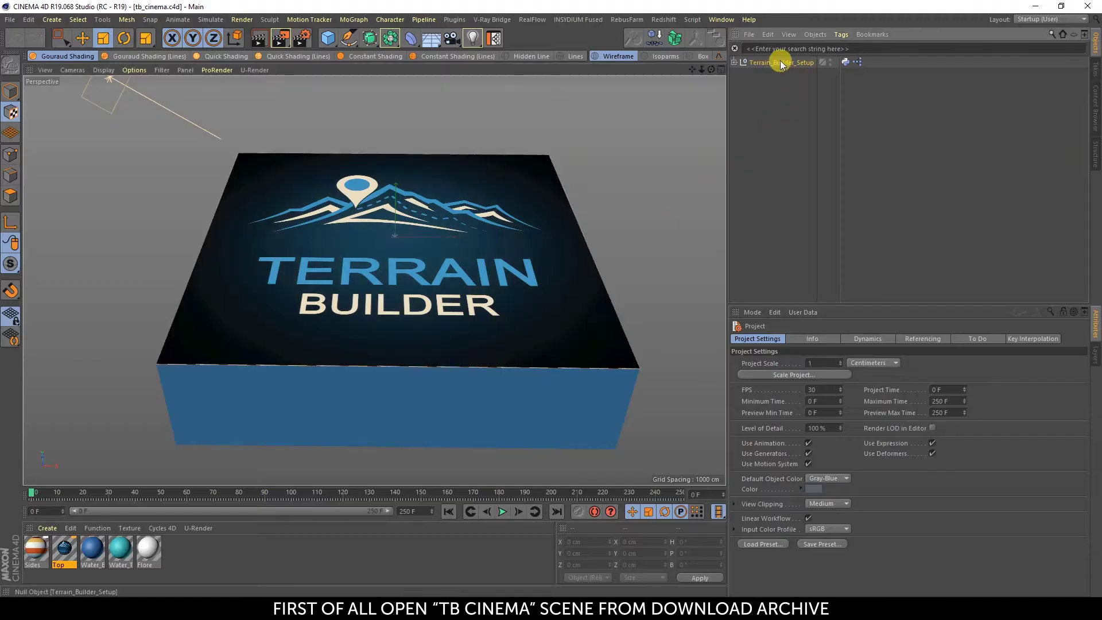
Switch Terrain_Builder_Setup's Terrain Builder element to Cinema4D edit mode.
click(781, 63)
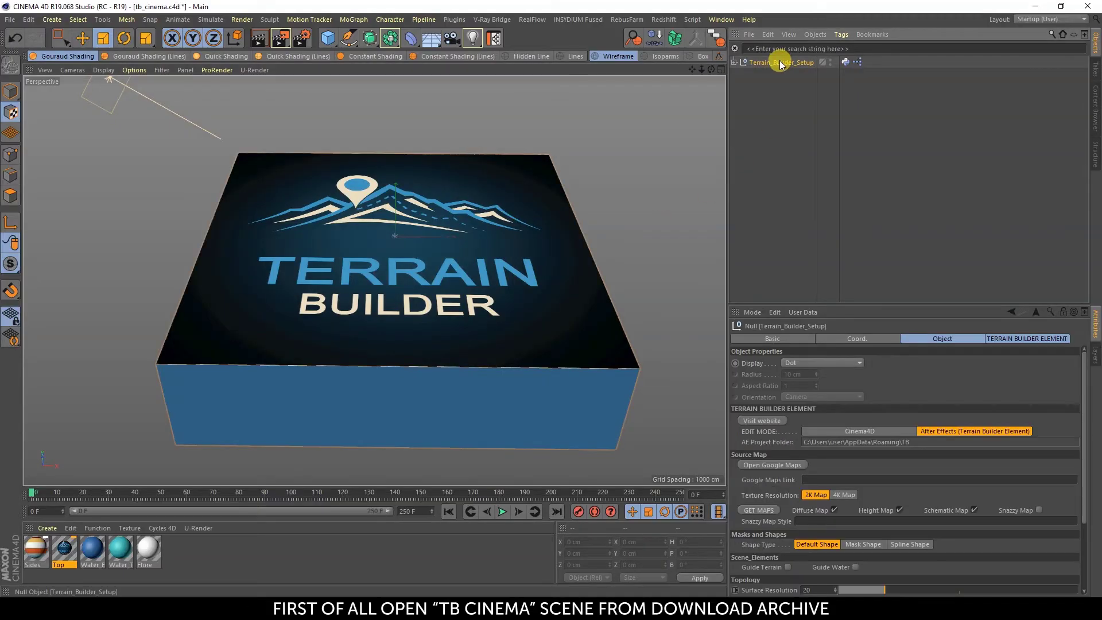
click(1001, 340)
drag(955, 302, 913, 243)
click(862, 282)
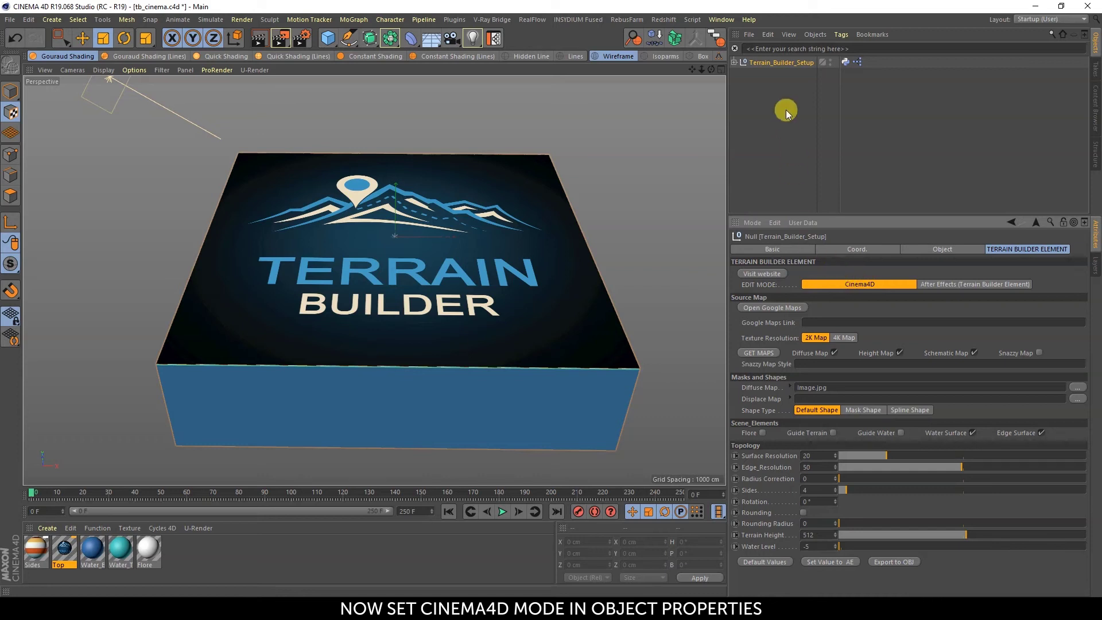
Save Terrain_Builder_Setup as an object preset named Terrain_Builder_Setup.
click(752, 35)
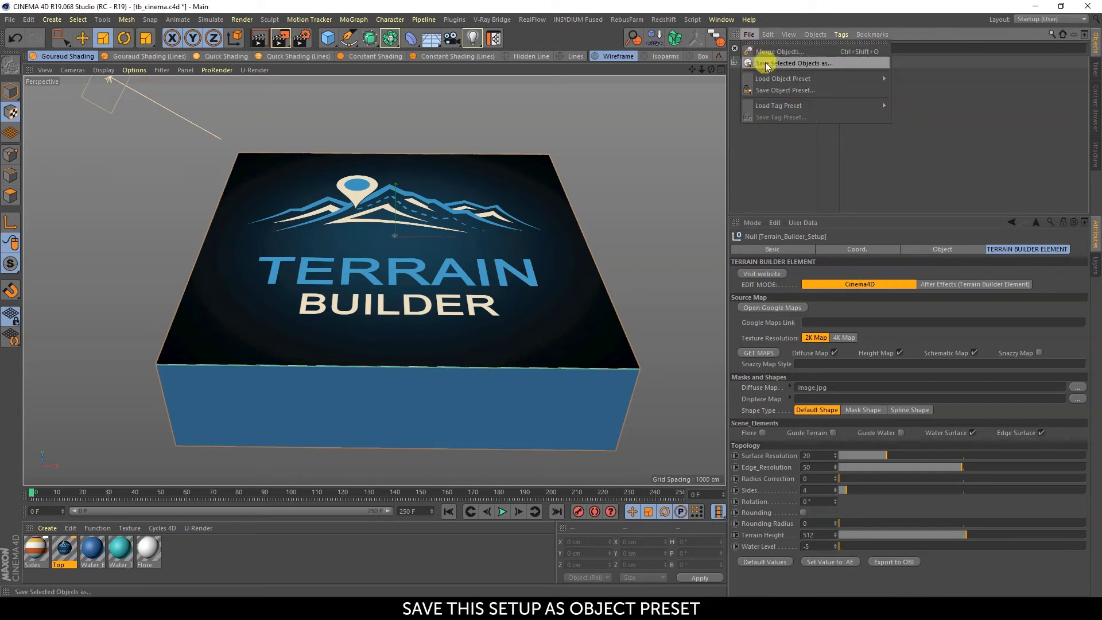
click(777, 90)
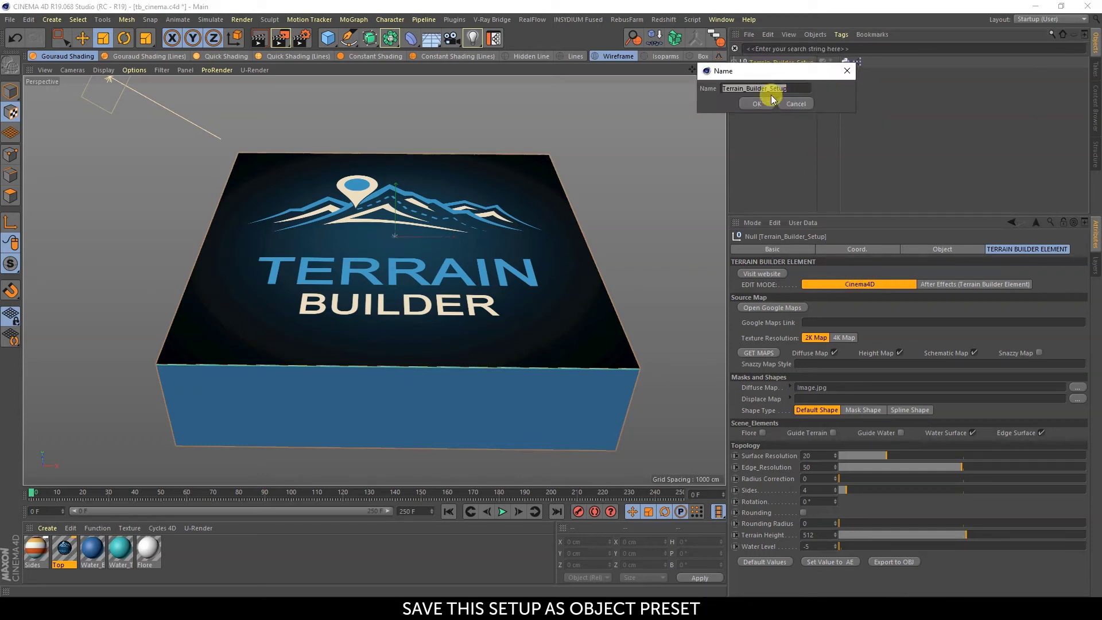
click(760, 106)
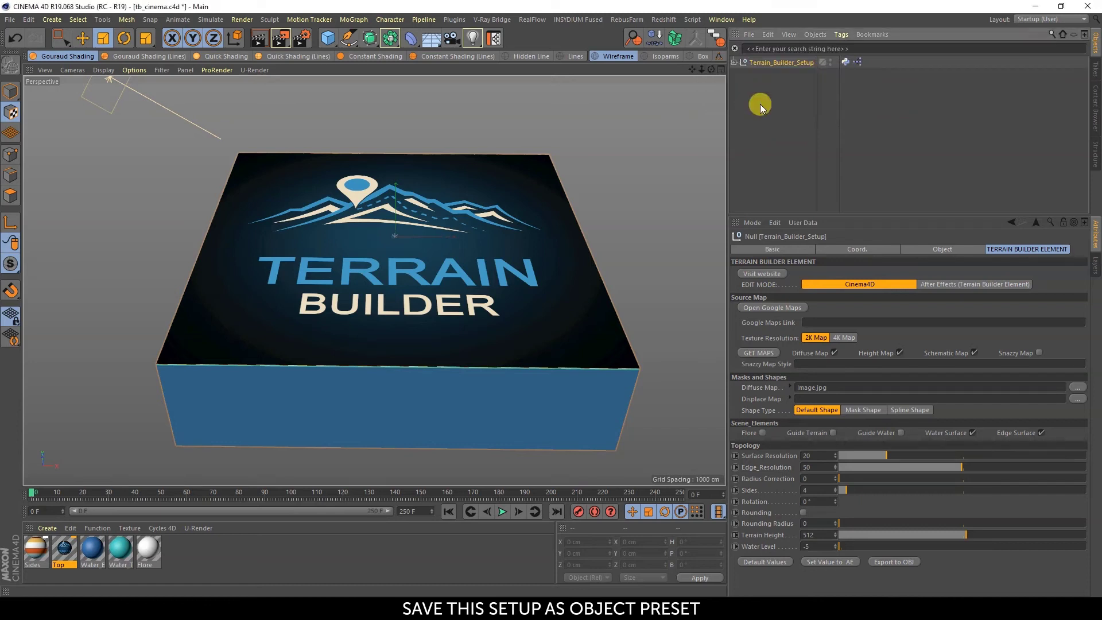
click(759, 105)
Create a new scene, load the Terrain_Builder_Setup preset from User > Objects, and view the terrain box.
click(11, 19)
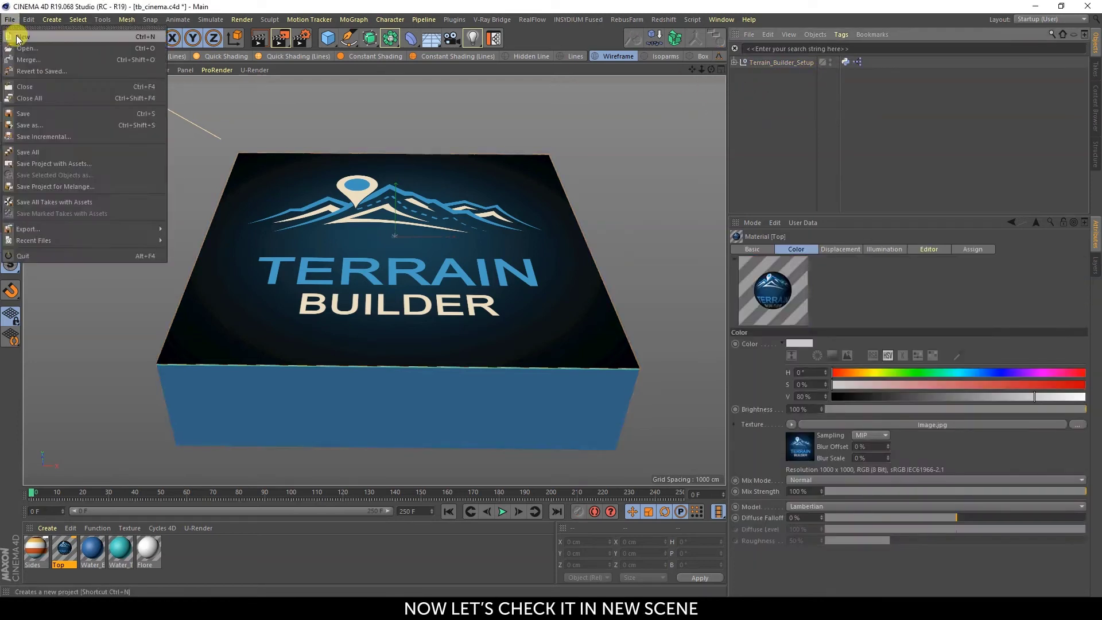
click(23, 37)
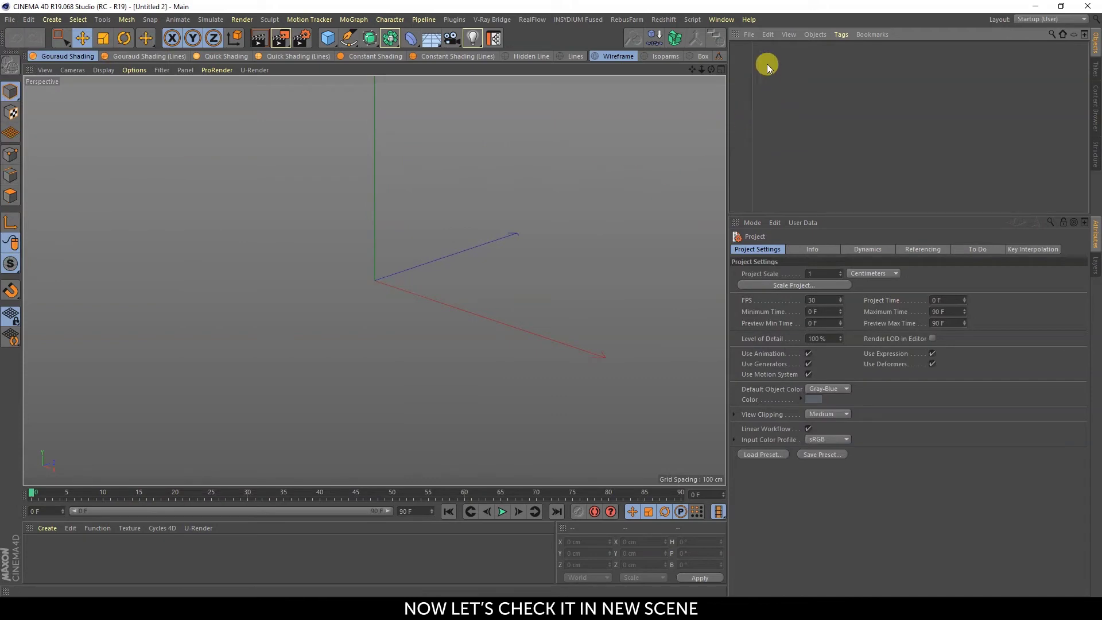
click(748, 34)
mouse_move(778, 82)
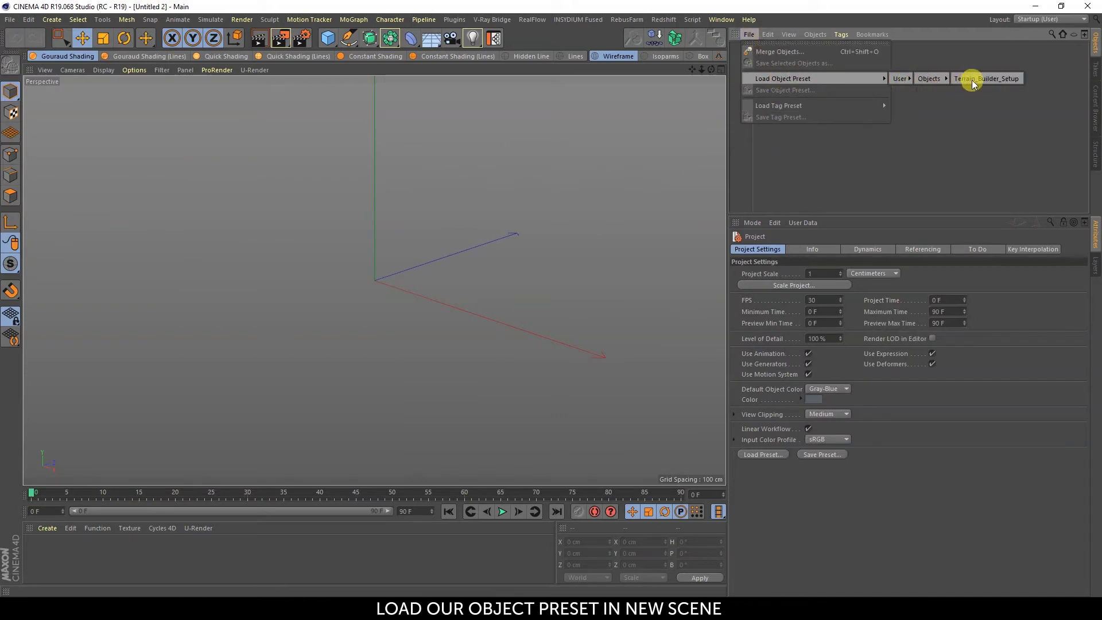
click(972, 80)
alt+drag(360, 313, 421, 291)
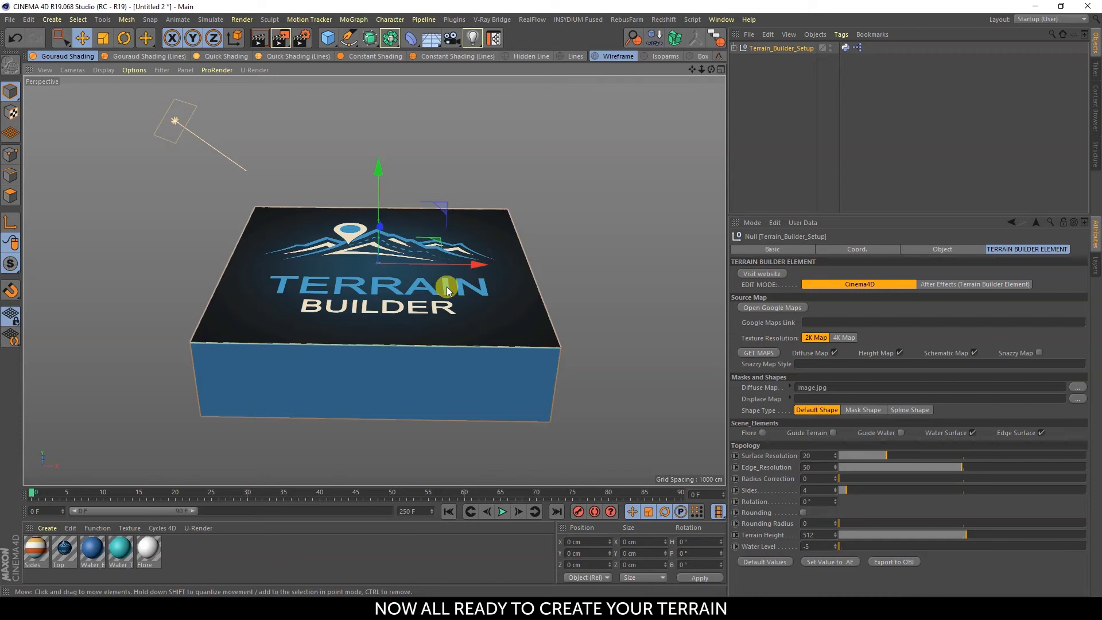
Frame the Vallter 2000 and Núria mountains in Google Maps' schematic map view.
click(747, 312)
scroll(635, 328, down, 4)
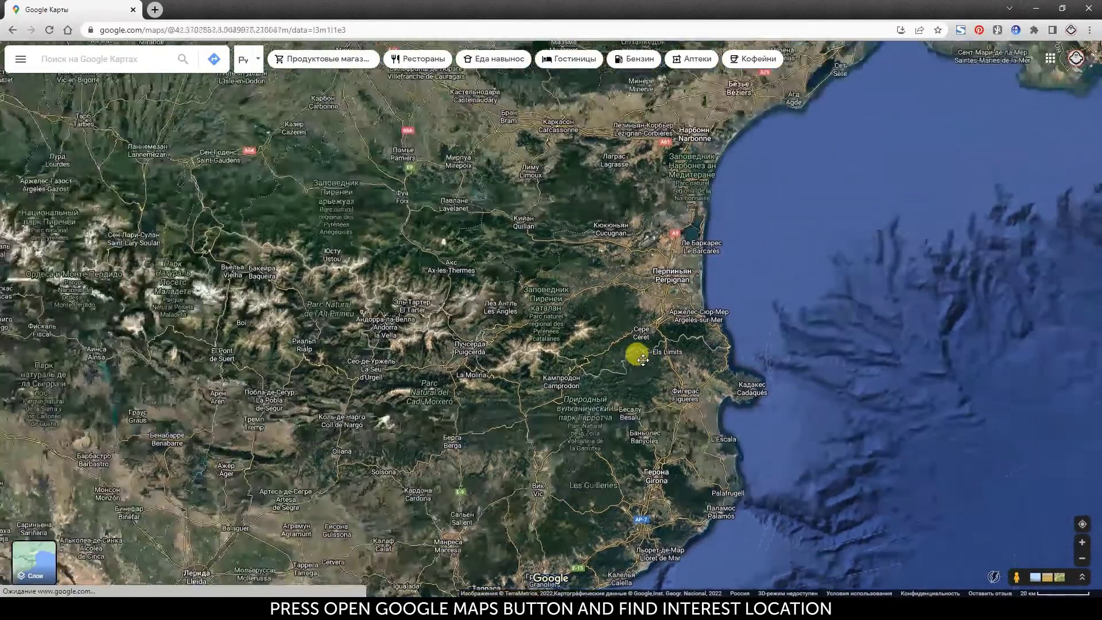
scroll(643, 360, up, 5)
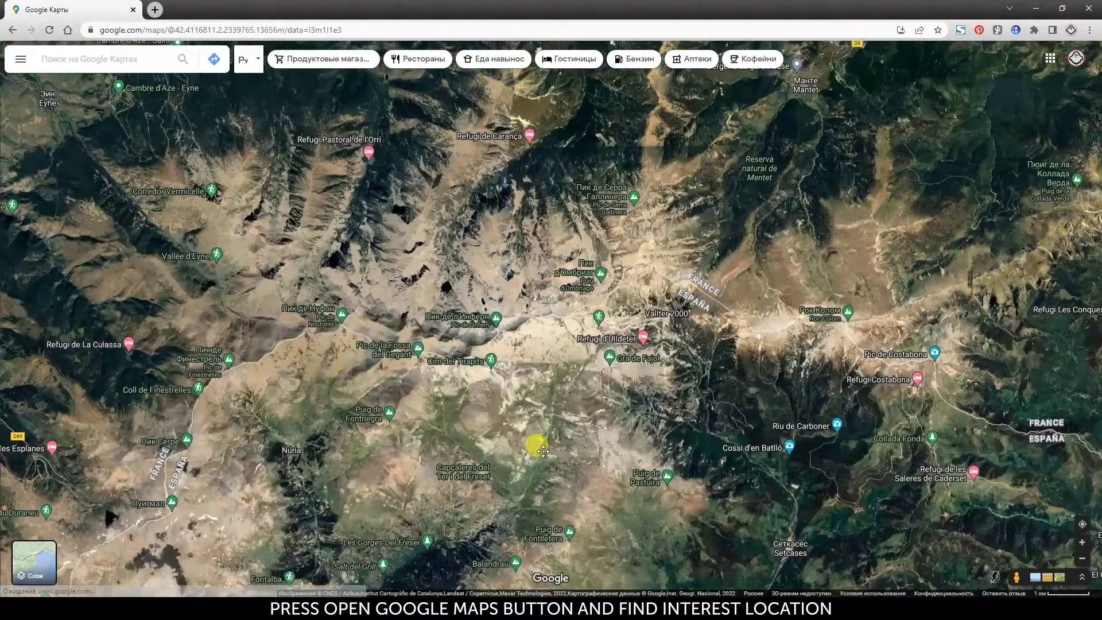
drag(543, 451, 559, 485)
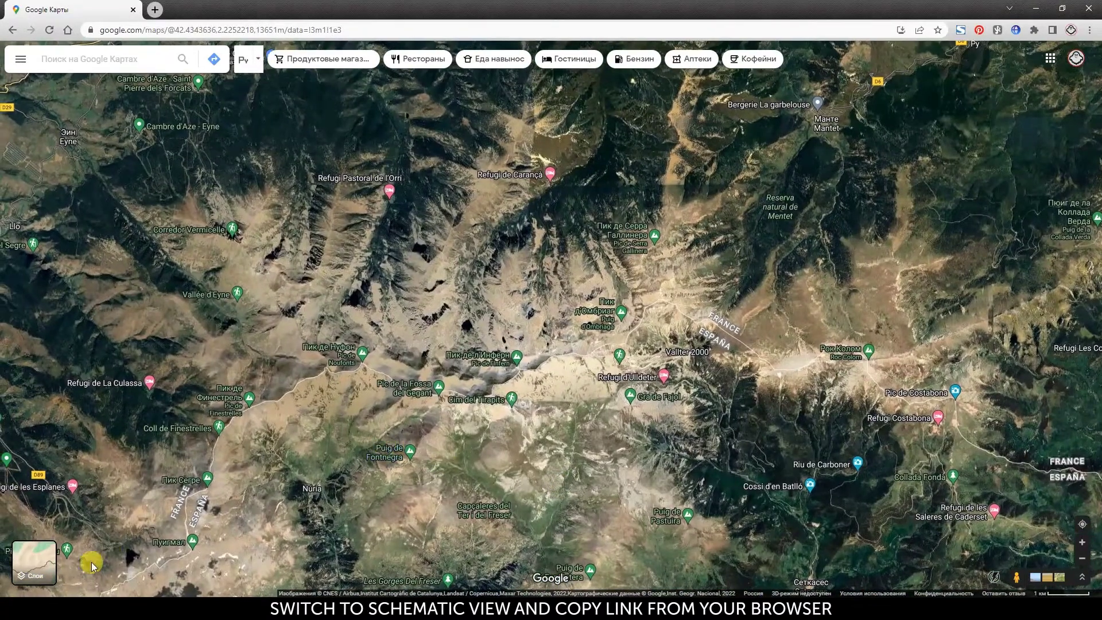
click(46, 560)
Copy the Google Maps page URL from the address bar.
click(172, 30)
key(ctrl+c)
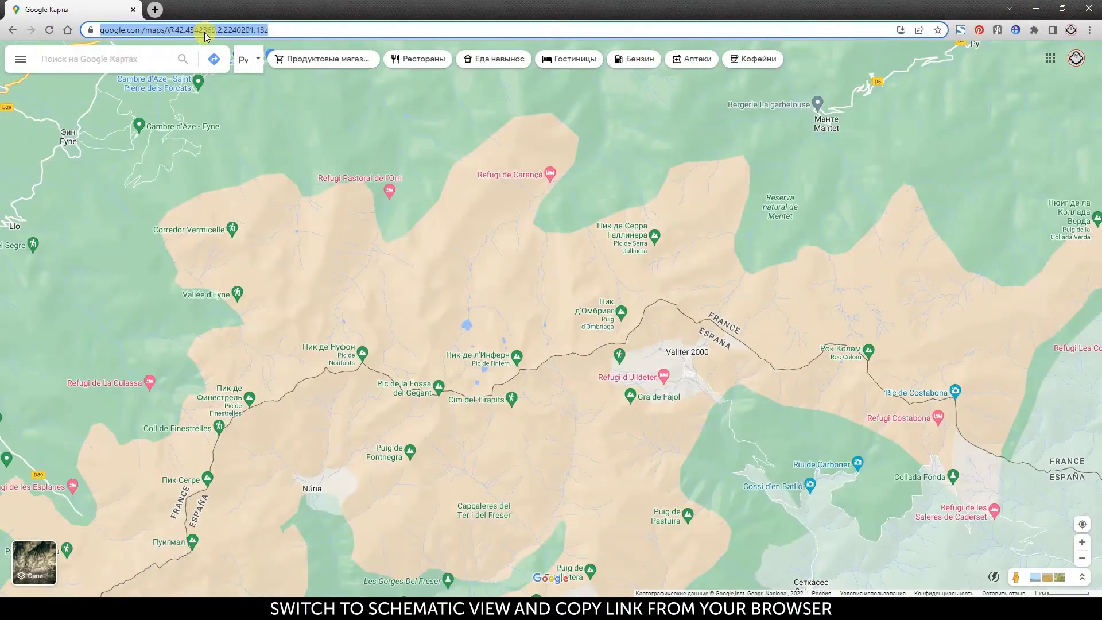
right_click(206, 32)
click(248, 111)
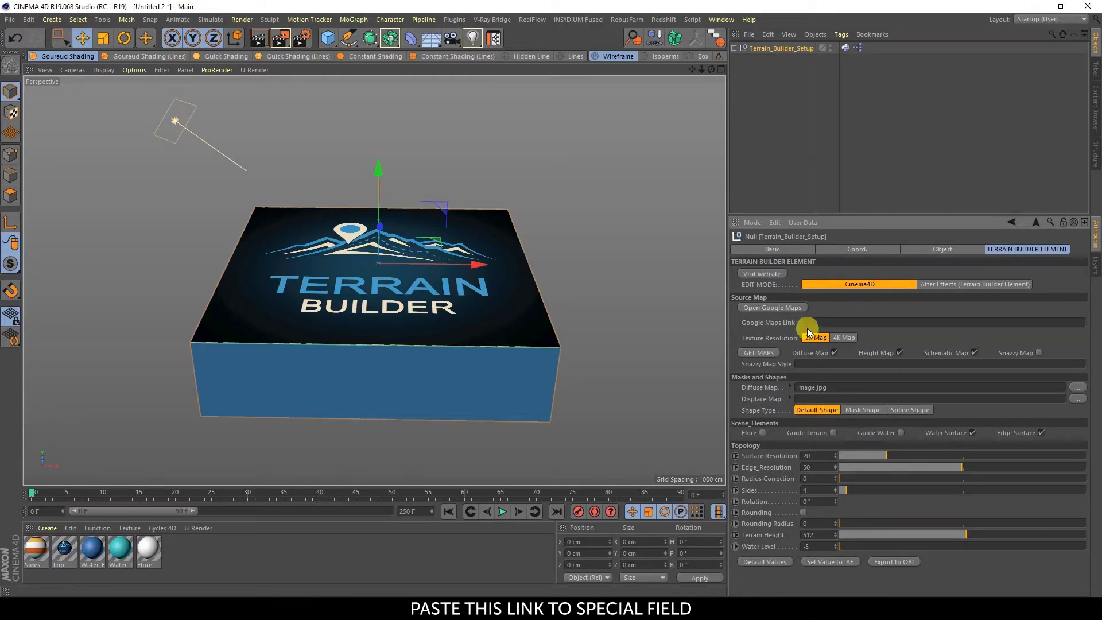
Paste the copied map URL into the Google Maps Link field.
right_click(809, 321)
click(823, 350)
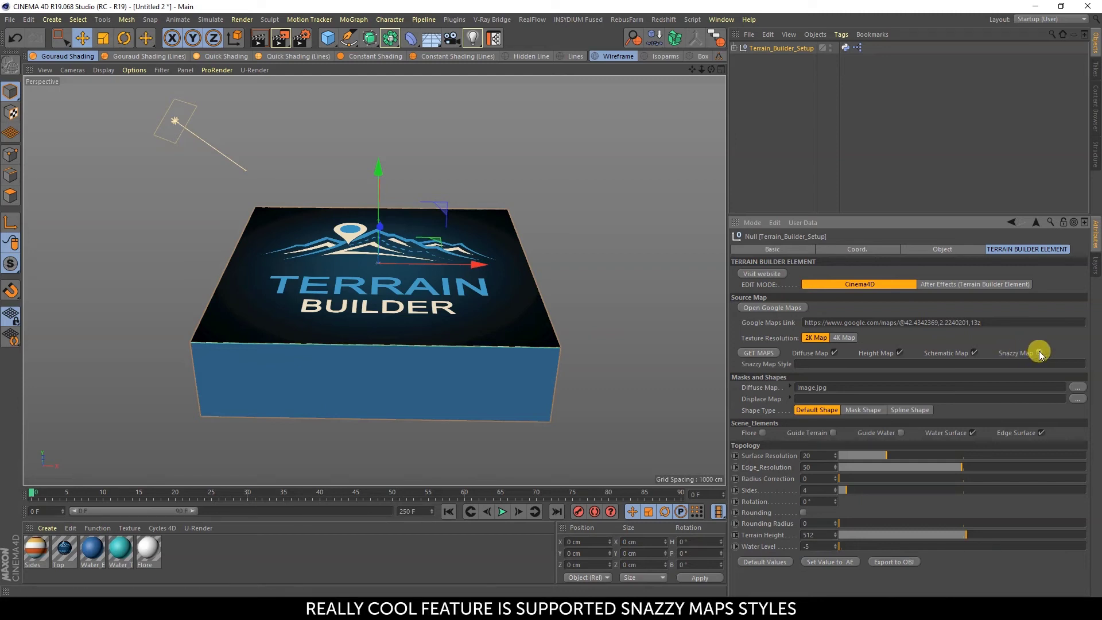
Search for Snazzy Maps in a new browser tab and browse the popular styles.
key(alt+Tab)
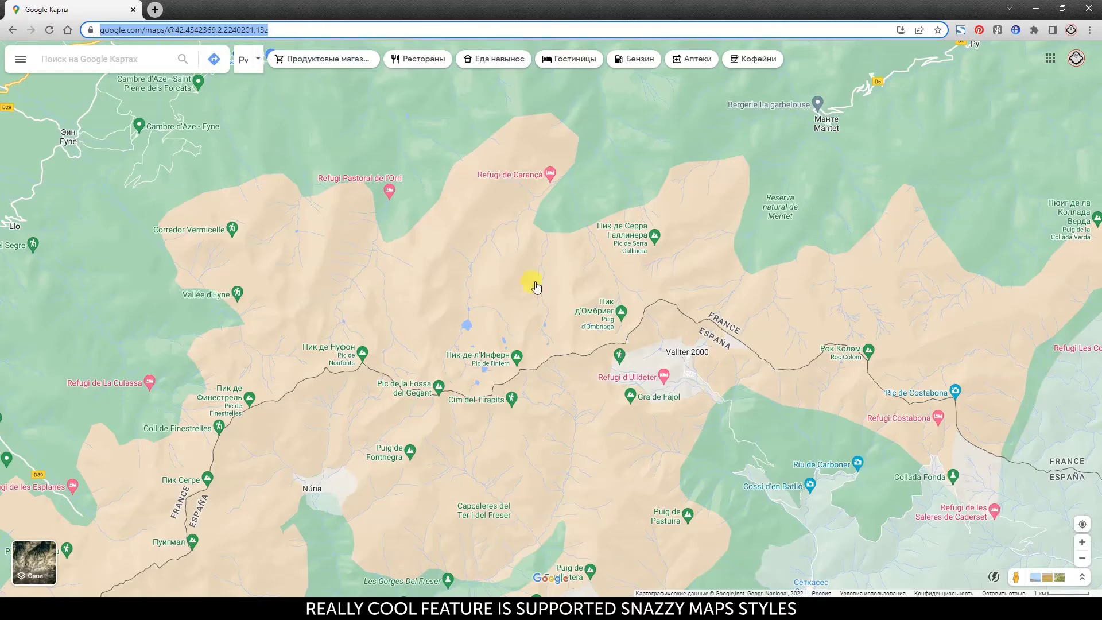
click(148, 9)
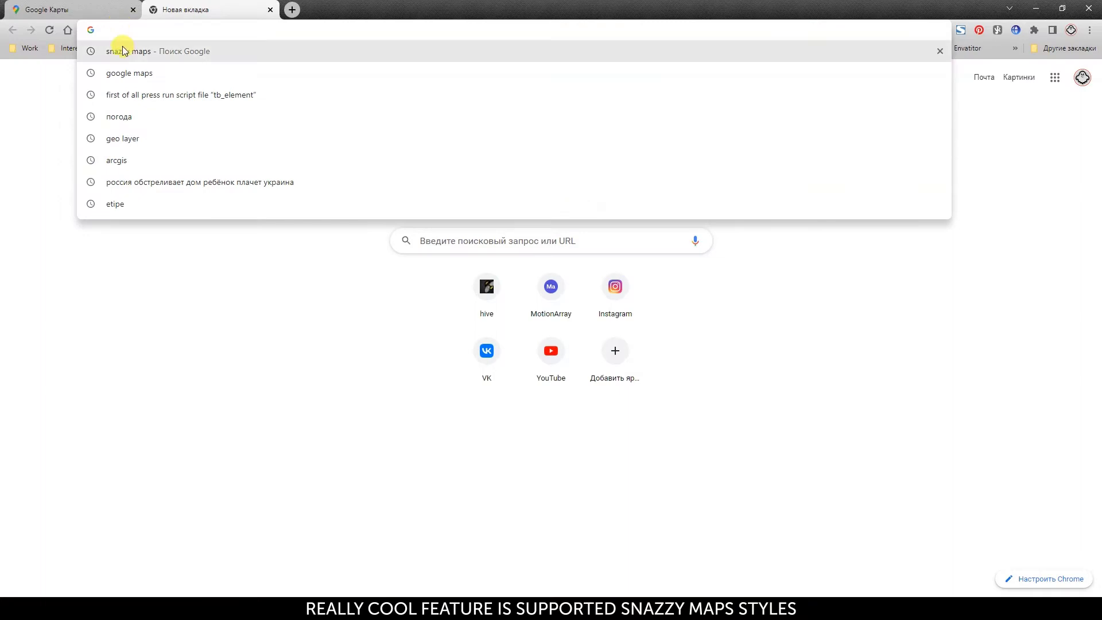
click(125, 51)
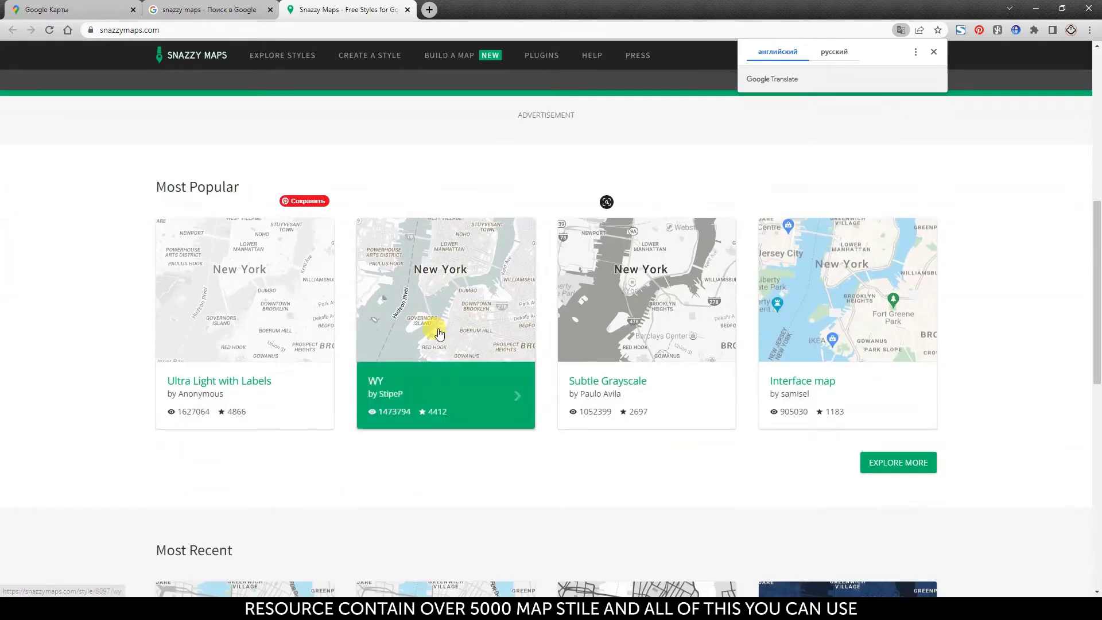
click(897, 463)
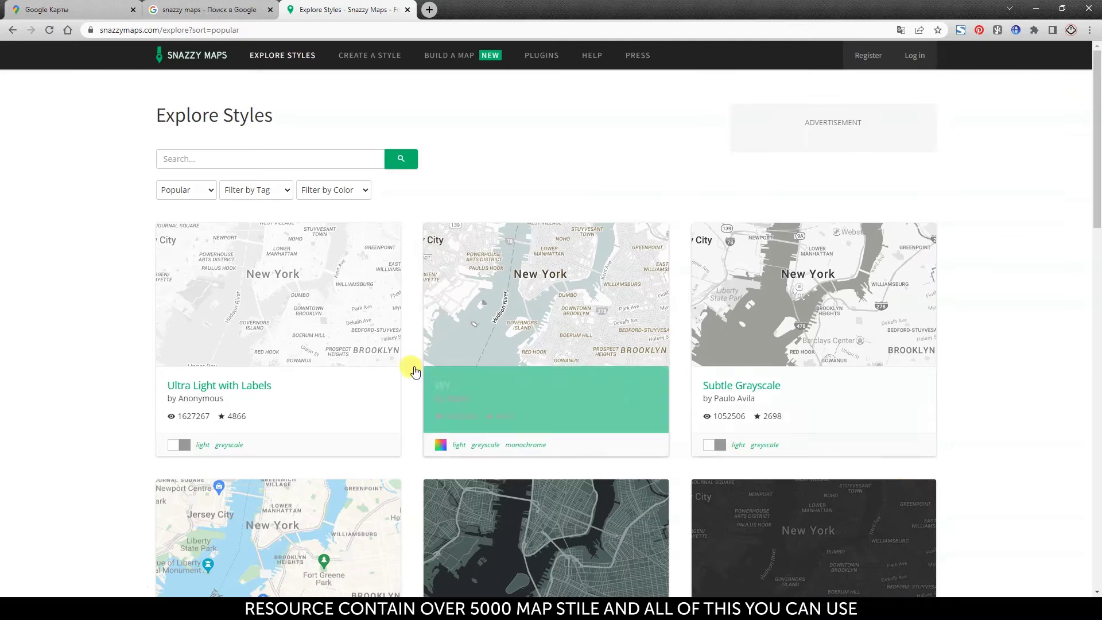
Page through the styles to page 9 and open the Dark Electric style.
scroll(144, 347, down, 12)
scroll(143, 350, down, 2)
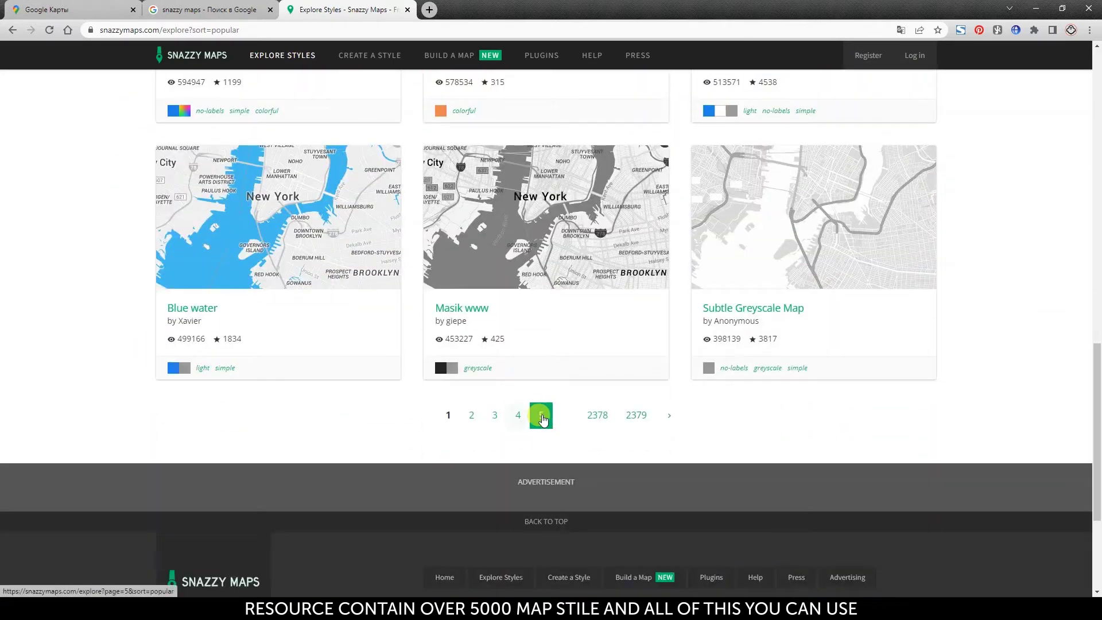
click(535, 415)
scroll(536, 418, down, 2)
click(536, 417)
scroll(544, 358, down, 12)
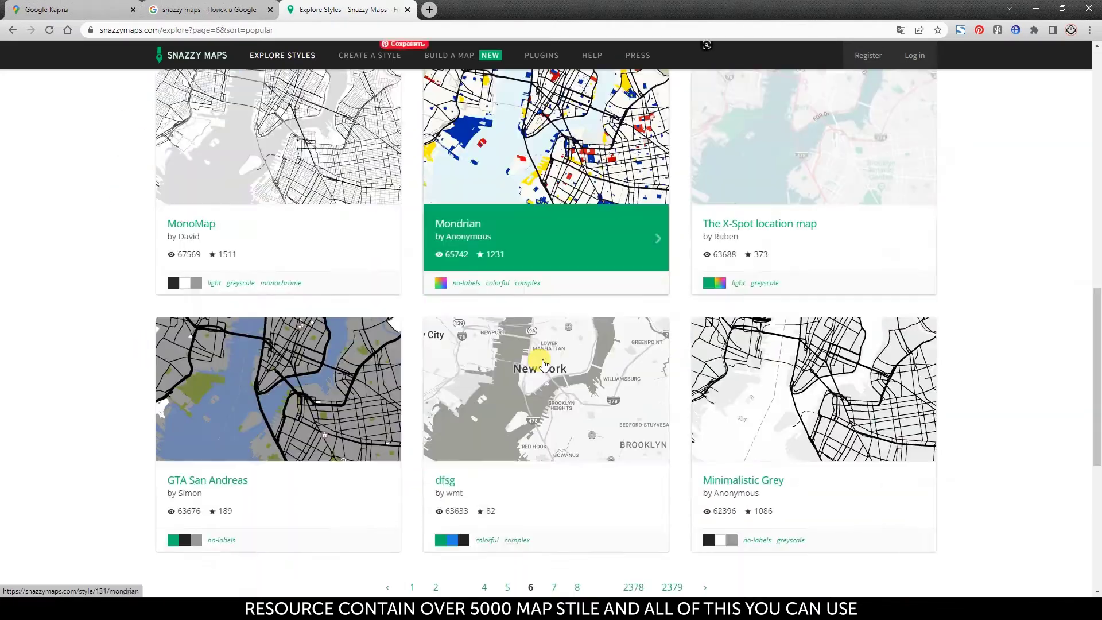
click(556, 314)
scroll(566, 327, down, 5)
scroll(566, 325, down, 8)
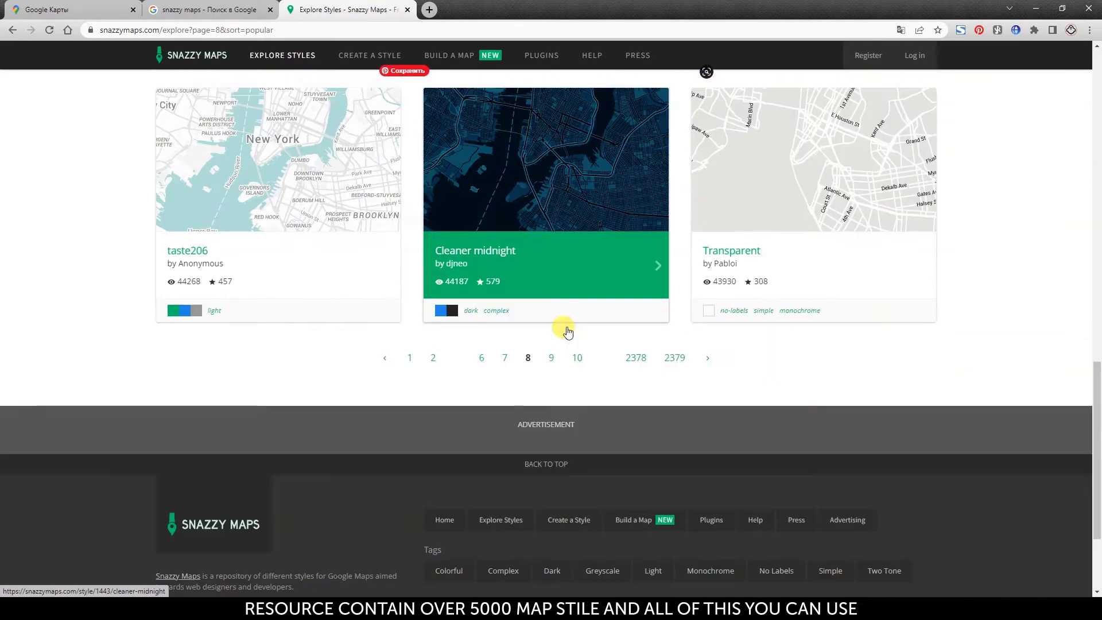
click(548, 356)
click(811, 297)
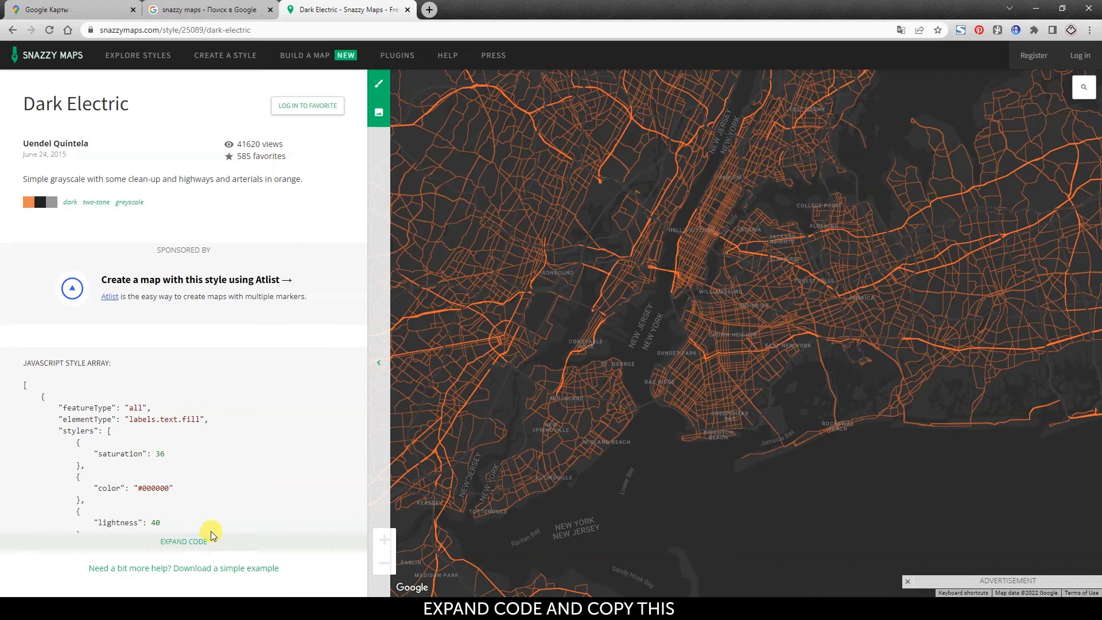
Copy the full Dark Electric style JSON code.
click(195, 541)
scroll(202, 483, down, 1)
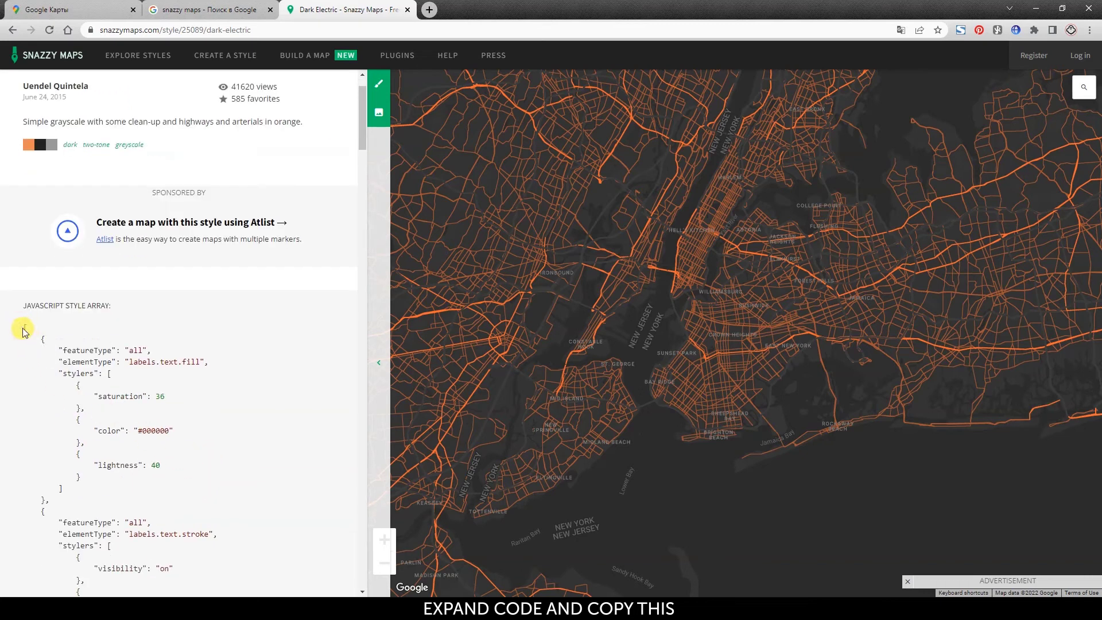
drag(26, 327, 152, 508)
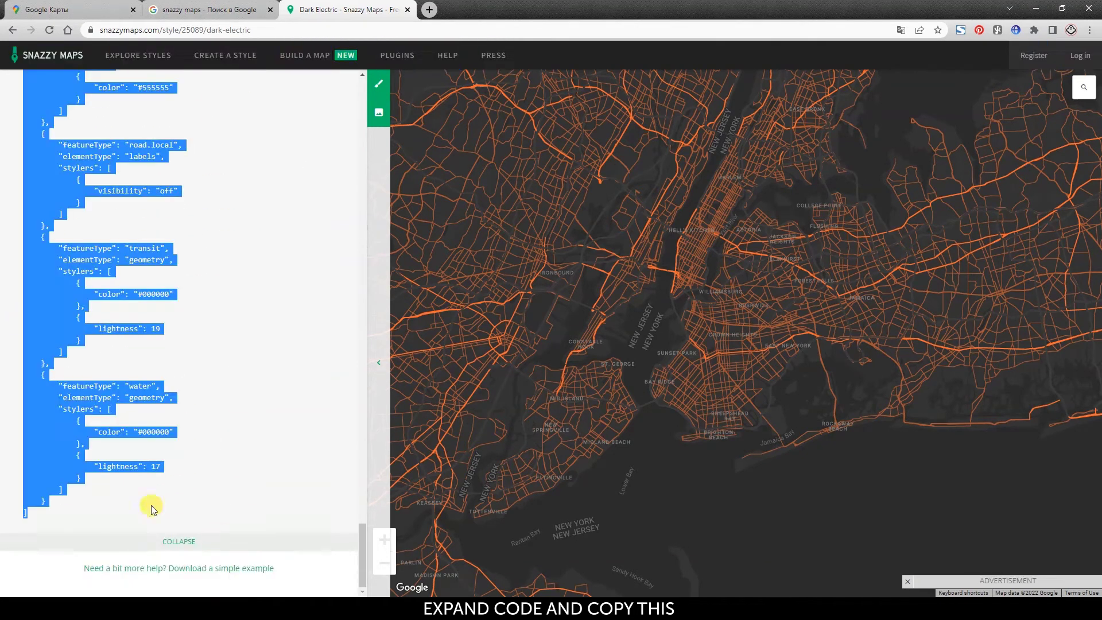
right_click(44, 326)
click(116, 335)
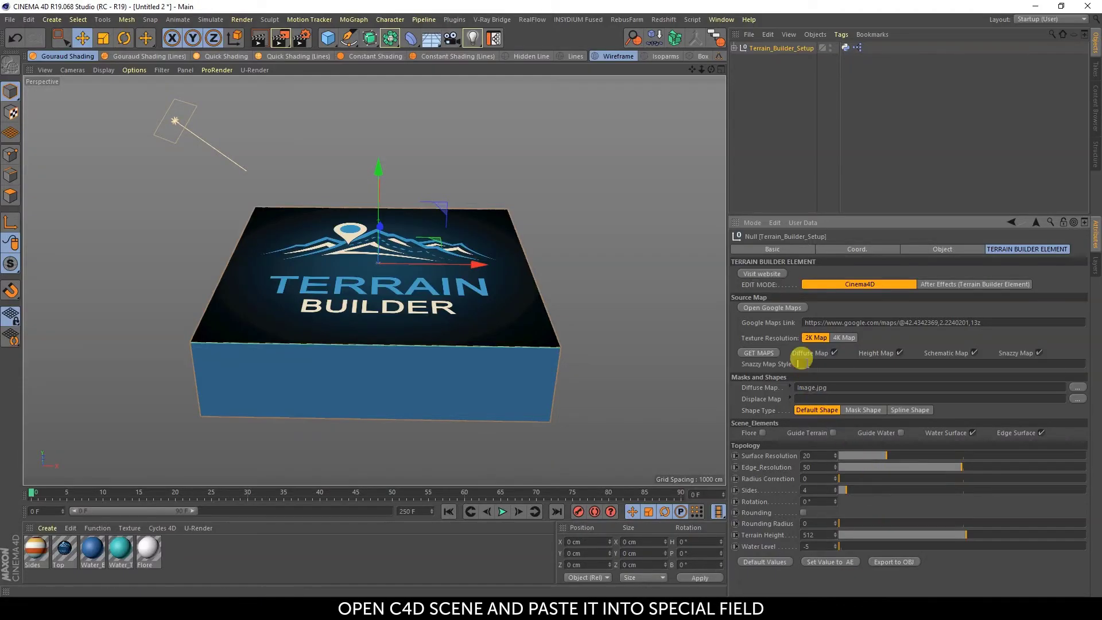
Paste the style into the Snazzy Map Style field and run GET MAPS.
right_click(803, 363)
click(819, 393)
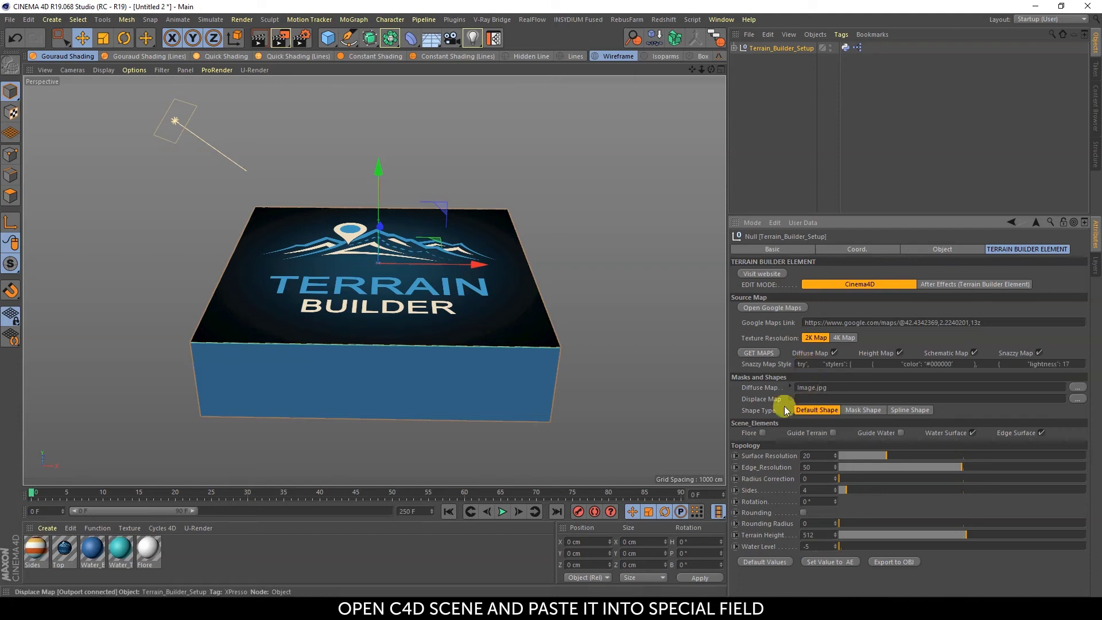
click(763, 359)
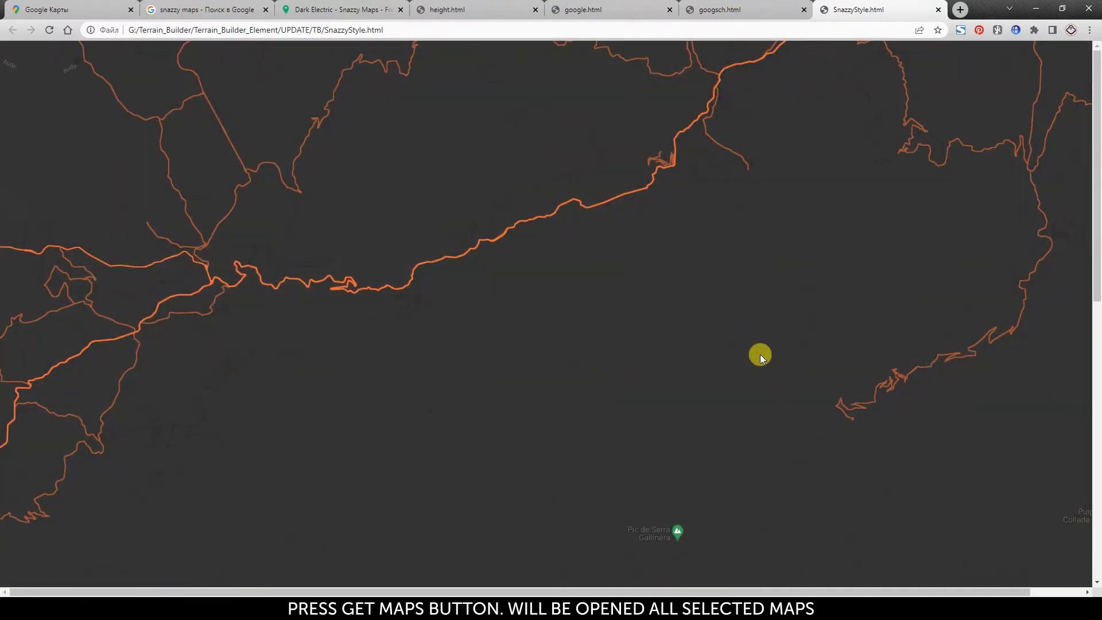
Review the generated schematic, satellite and height map pages.
drag(1096, 181, 963, 142)
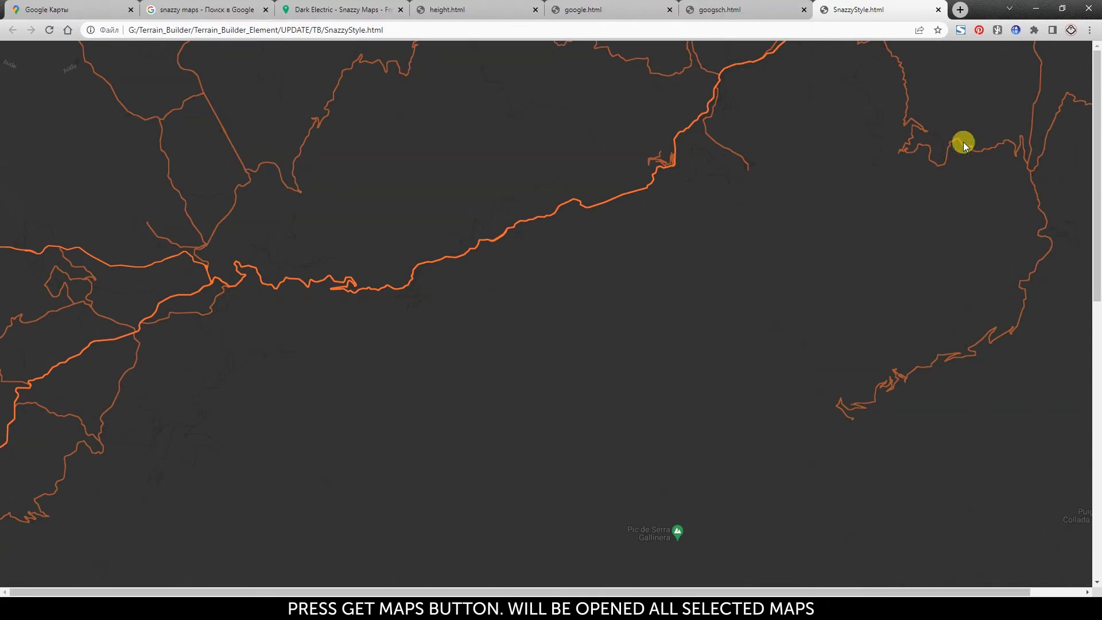
click(714, 17)
click(601, 12)
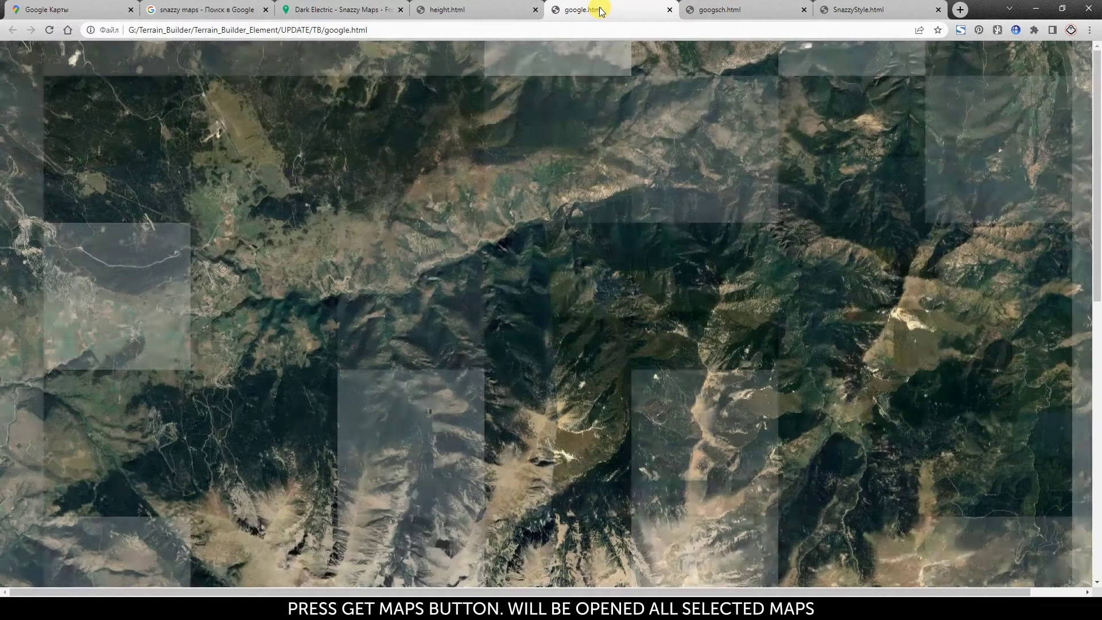
click(475, 5)
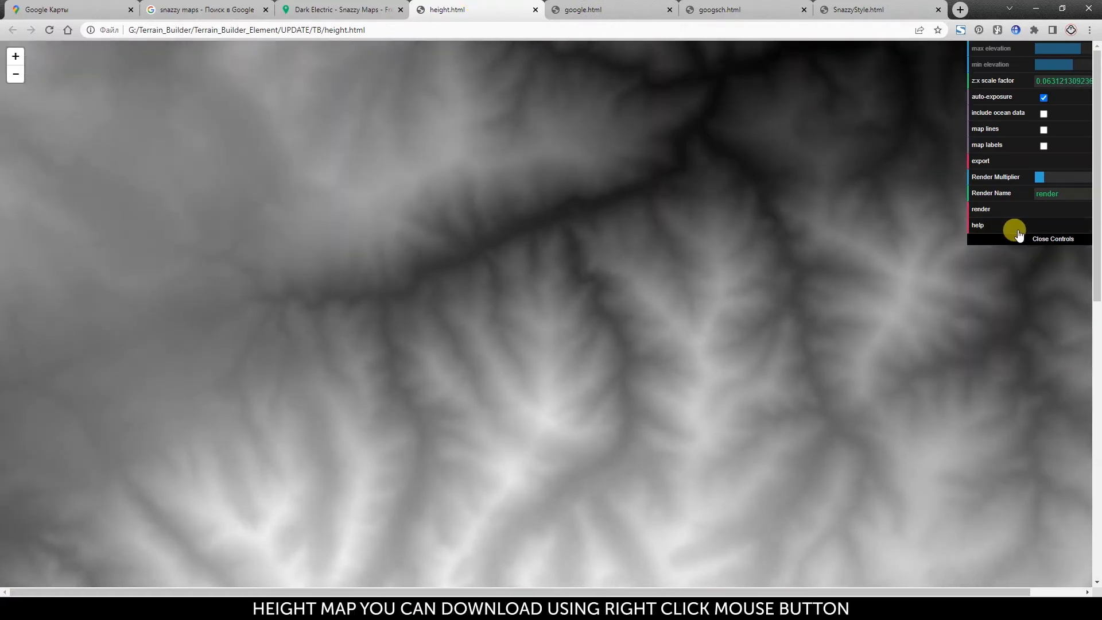
Save the height map image as Displ.png.
right_click(552, 304)
click(561, 318)
text(Displ)
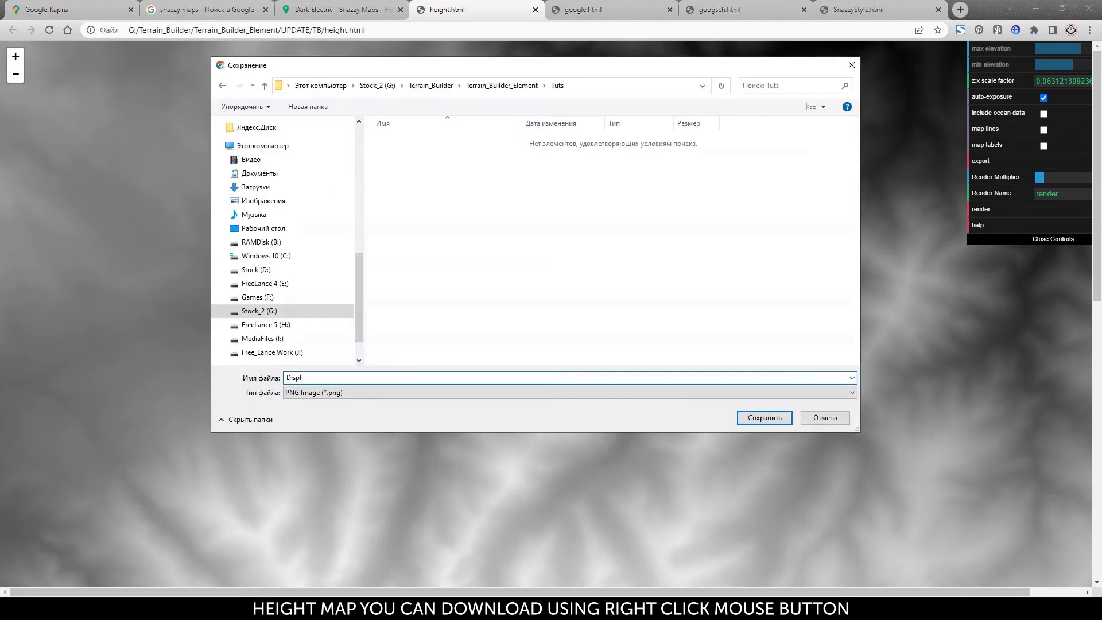
key(Return)
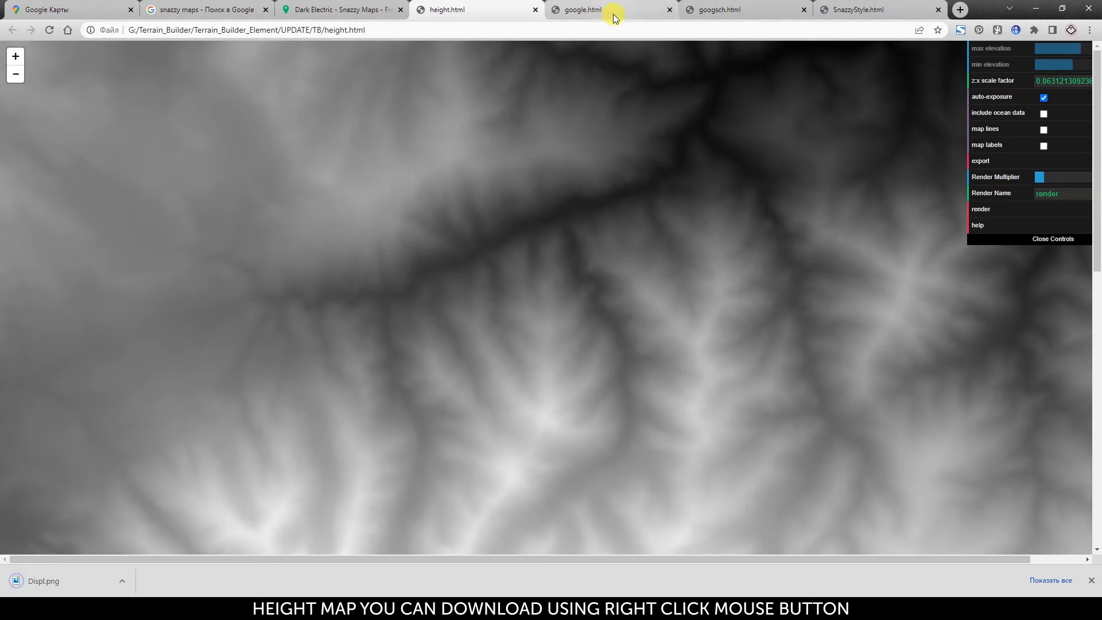
Capture the entire satellite map page with FireShot and save it as Diff.png.
click(609, 12)
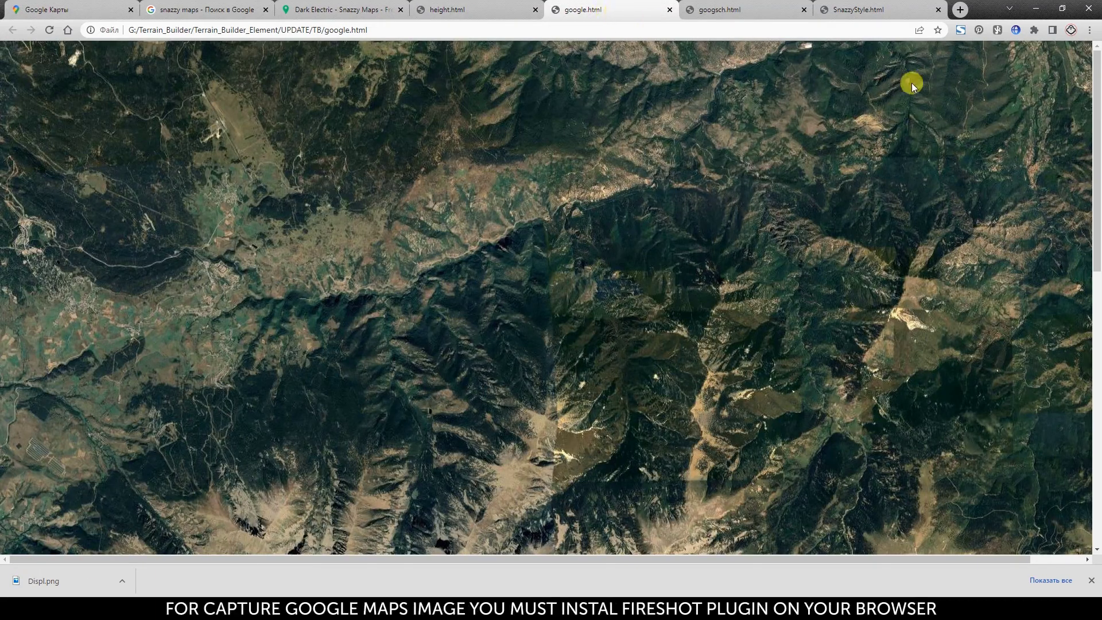
click(960, 33)
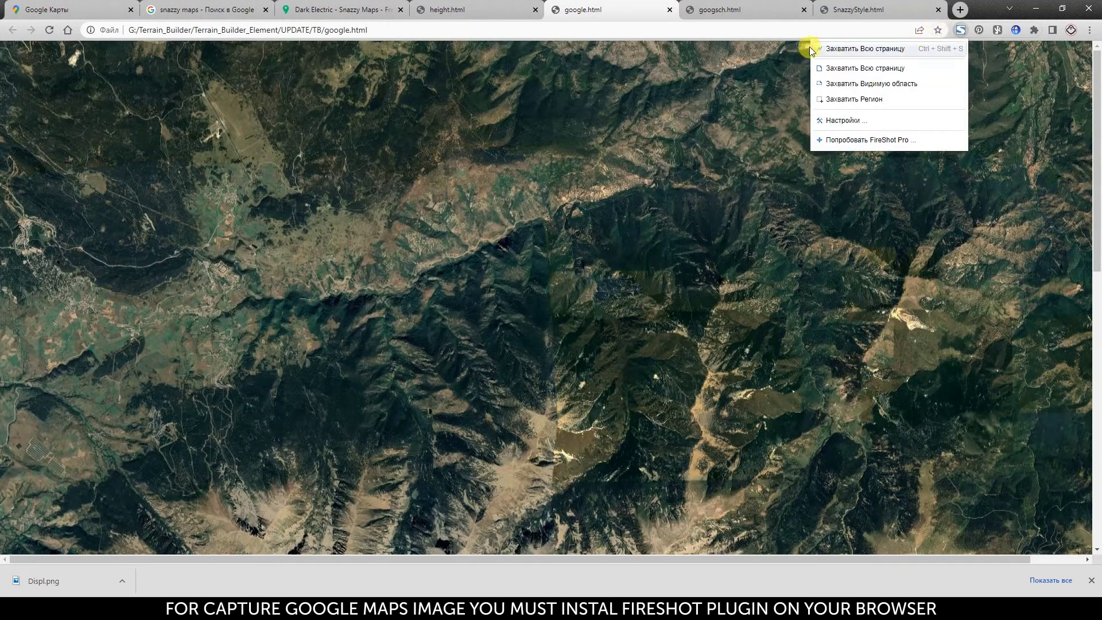
click(874, 48)
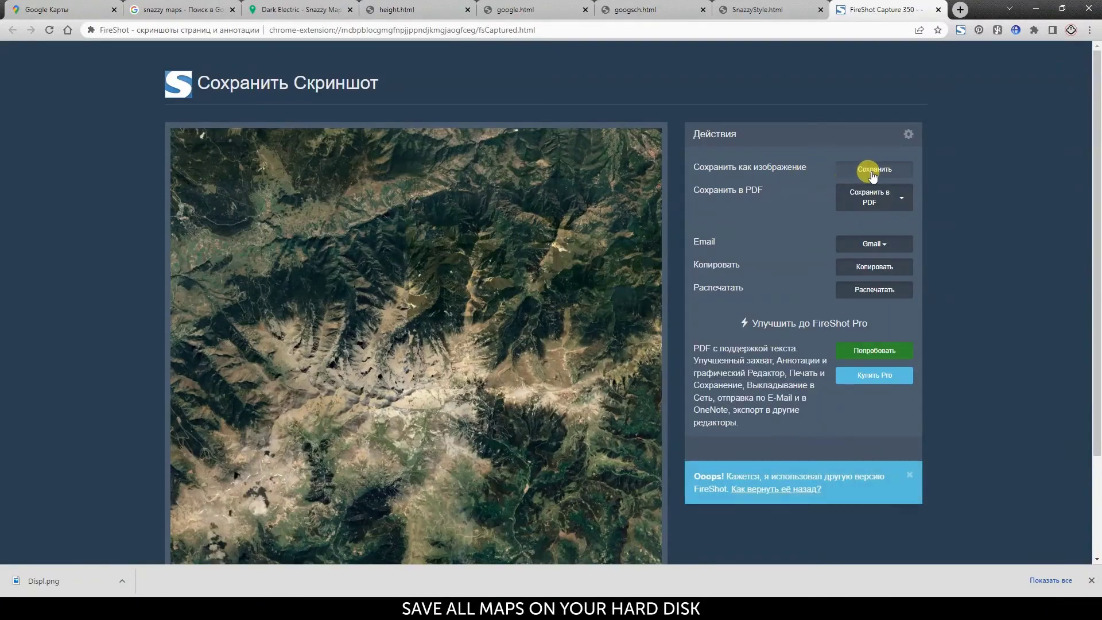
click(873, 169)
text(Diff)
key(Return)
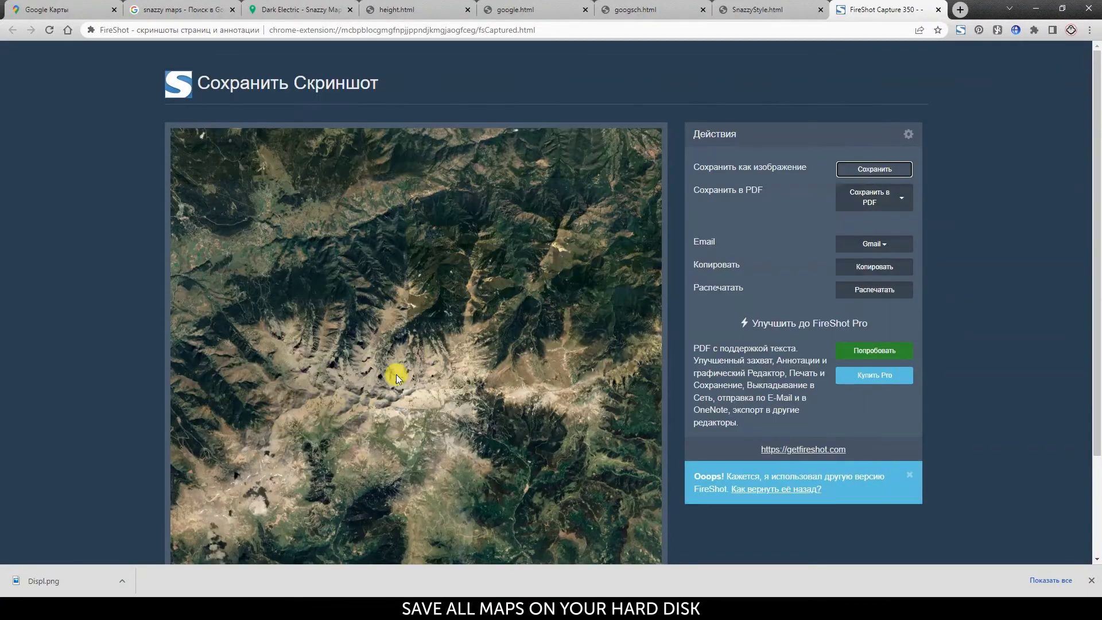
Save the schematic map capture as Schematic.png and begin saving the Snazzy map capture.
click(634, 9)
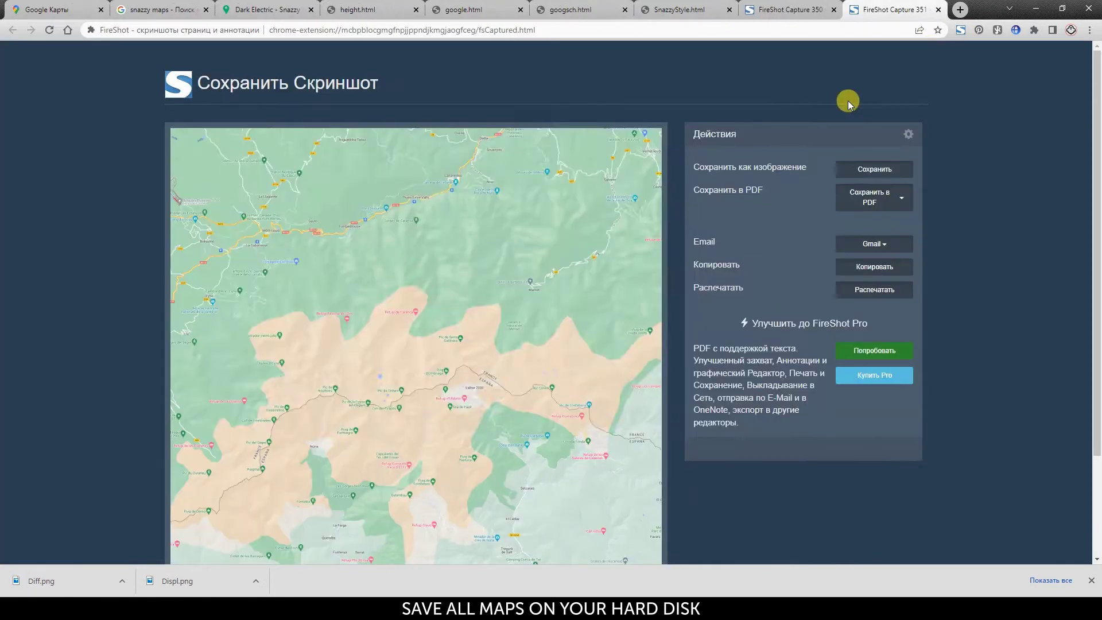
click(874, 170)
text(S)
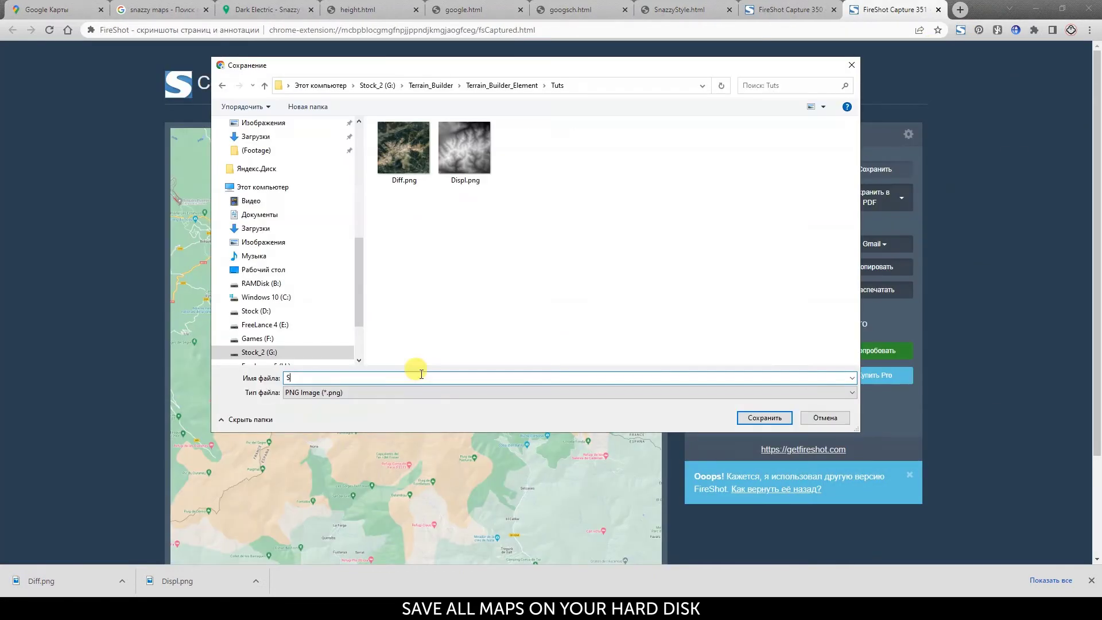
text(chematic)
key(Return)
click(680, 10)
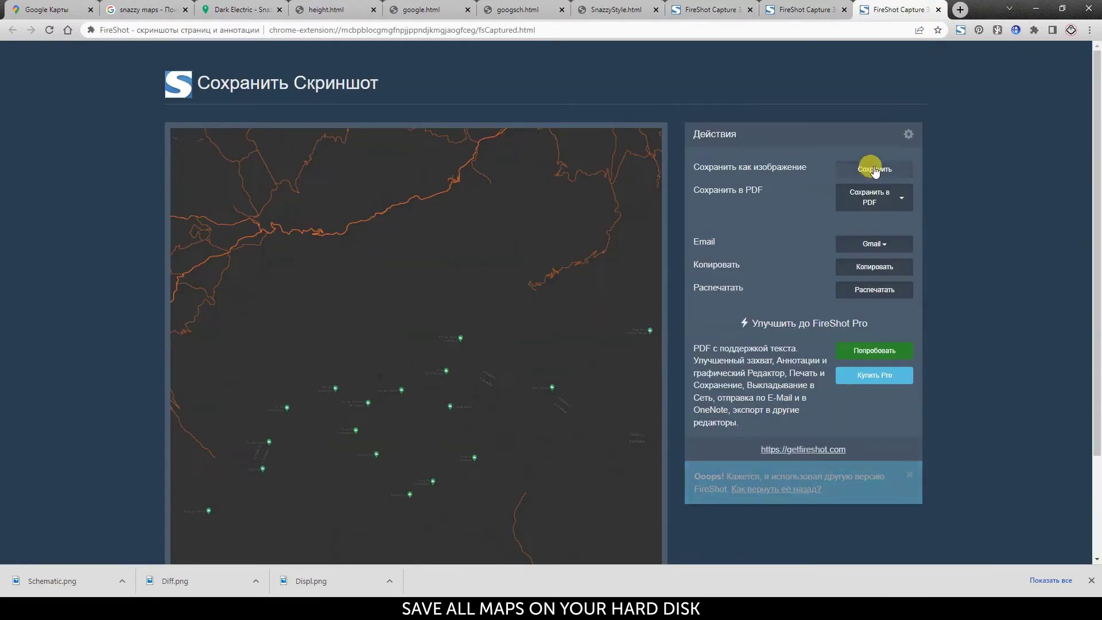
click(873, 170)
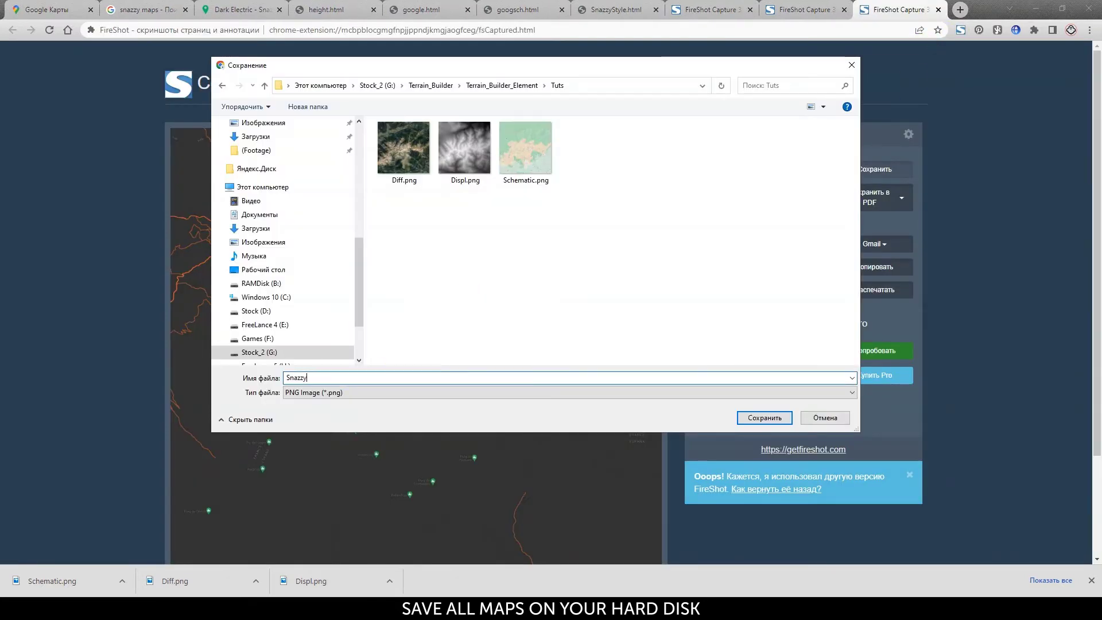
Finish saving Snazzy.png, then load Diff.png as the terrain's Diffuse Map without copying it.
key(Return)
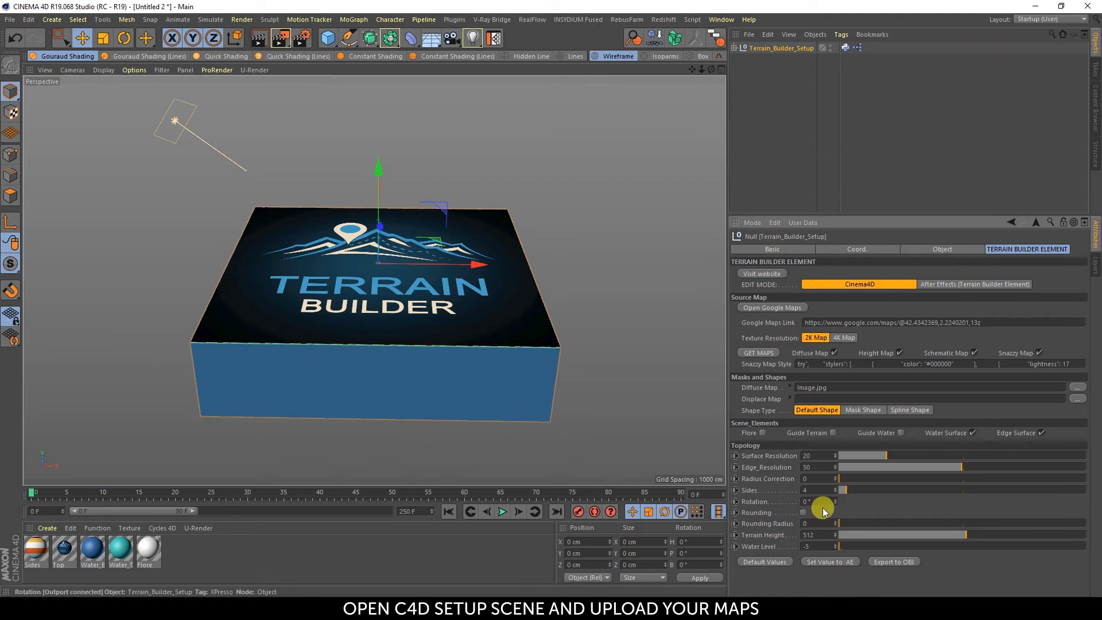
click(1077, 388)
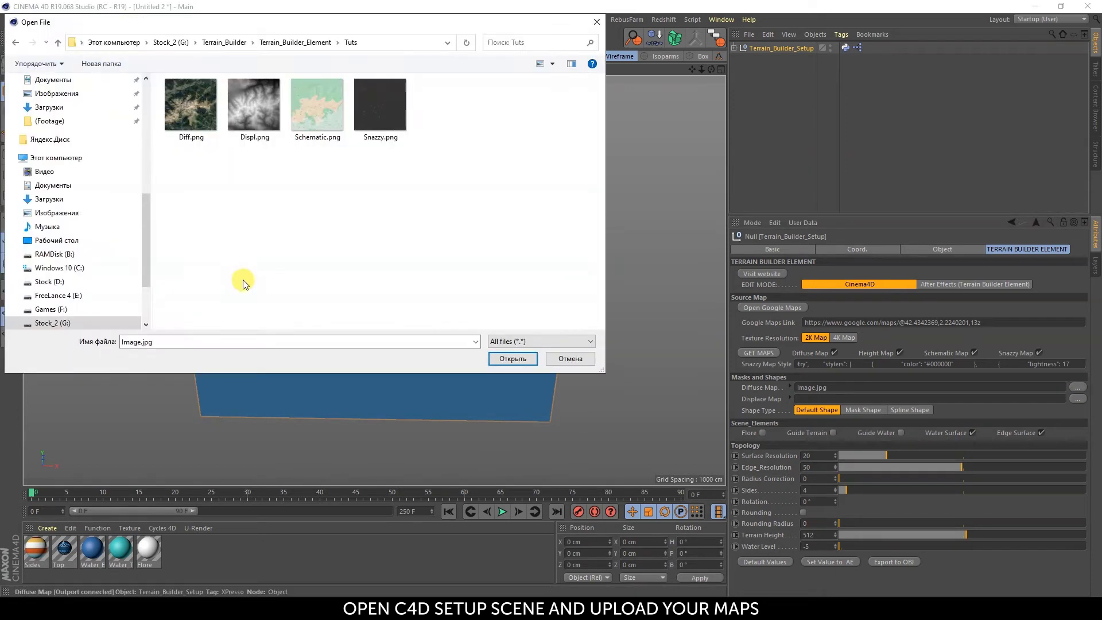
double_click(196, 106)
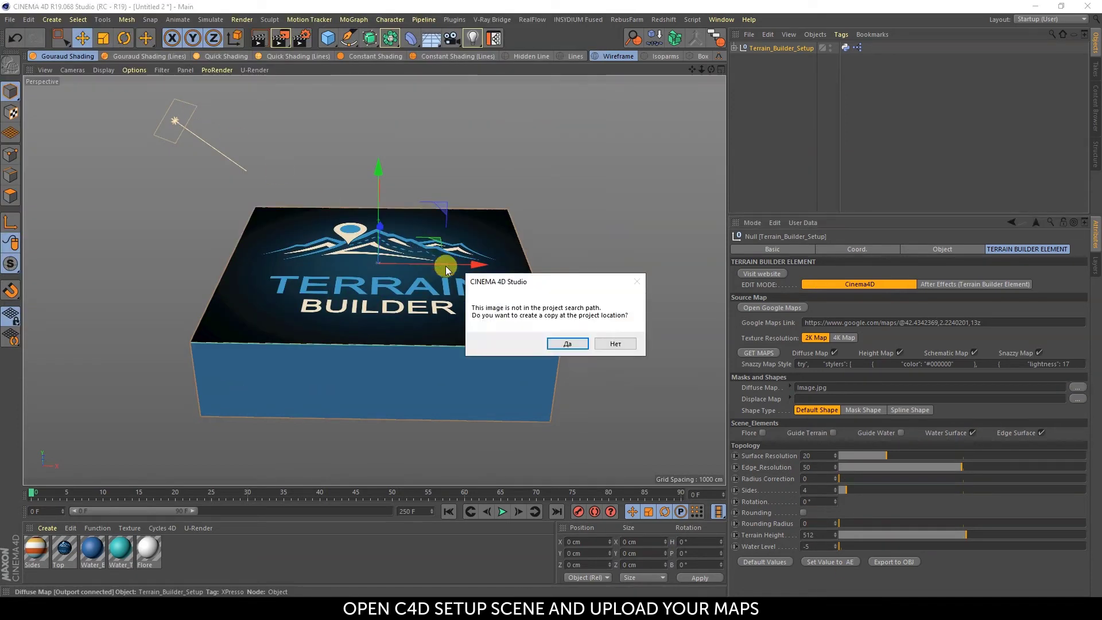
click(625, 345)
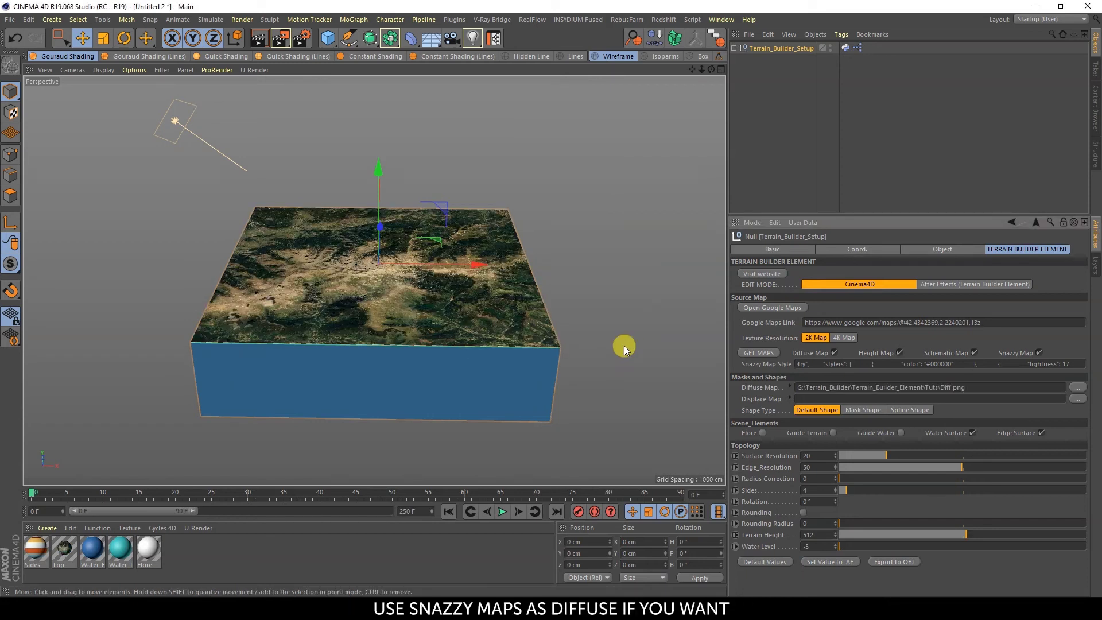
Load Displ.png as the Displace Map, declining the project copy.
click(1077, 388)
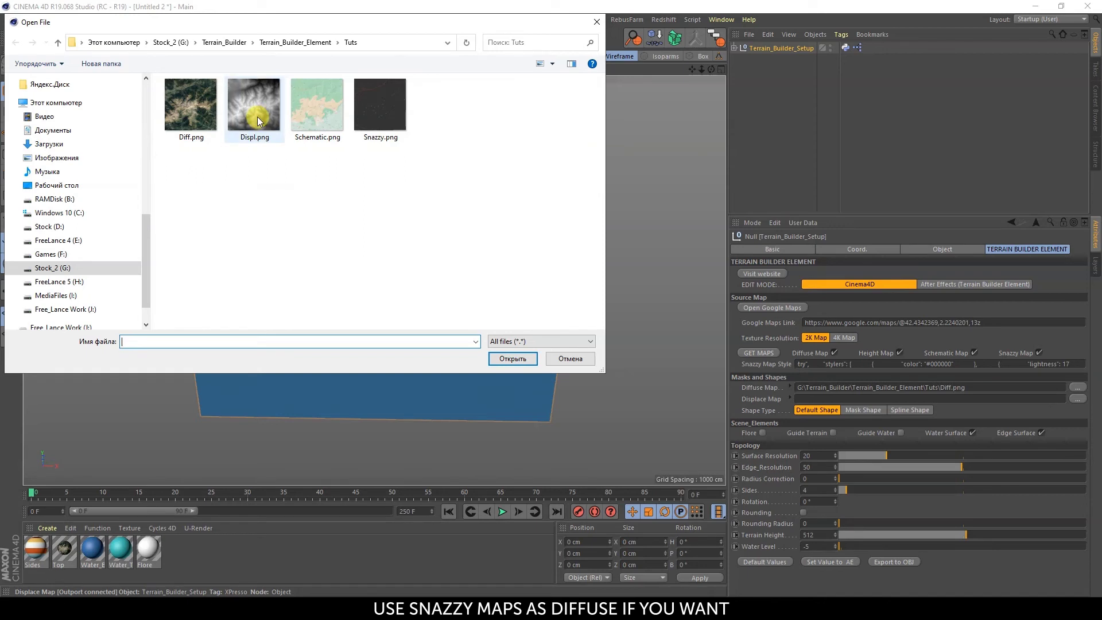
double_click(257, 116)
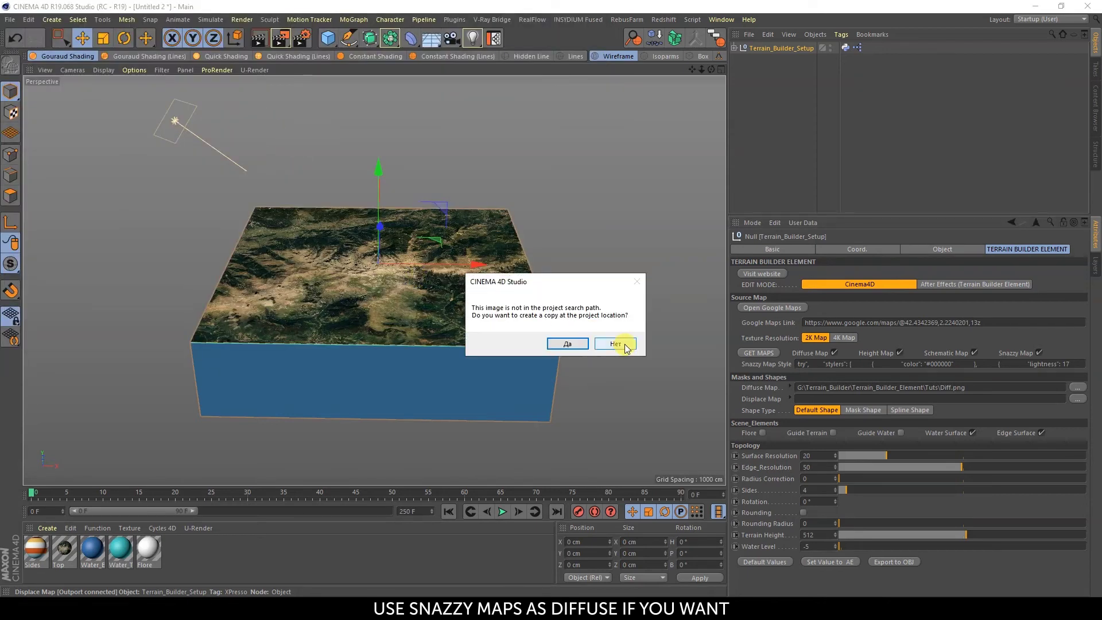
click(615, 344)
Lower the terrain's Surface Resolution to 15, checking the mesh in wireframe.
scroll(438, 284, up, 3)
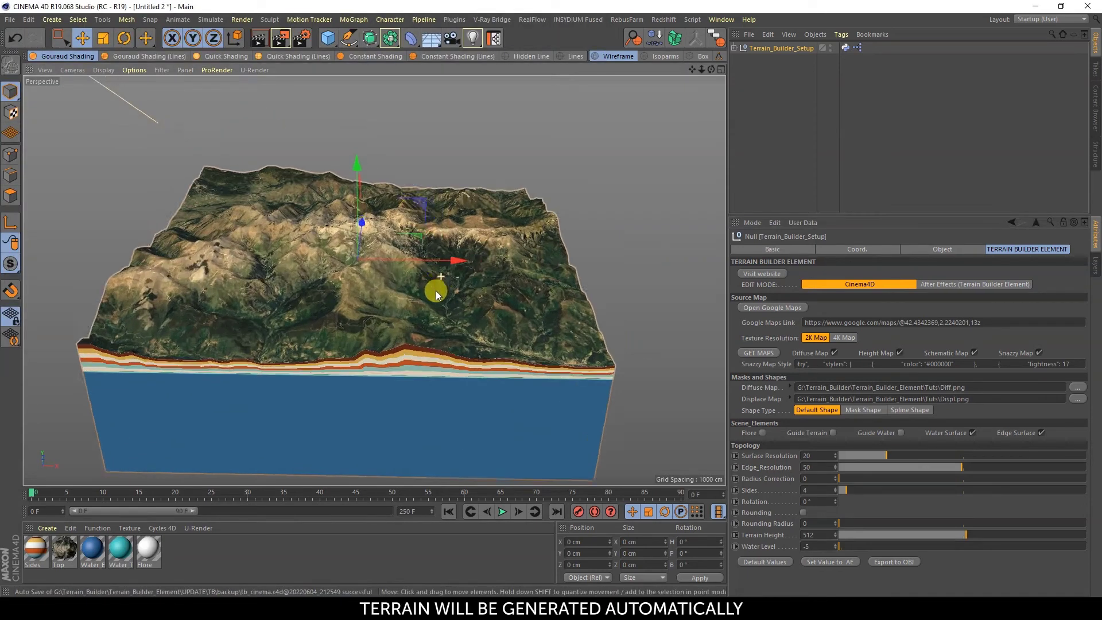
alt+drag(436, 290, 146, 71)
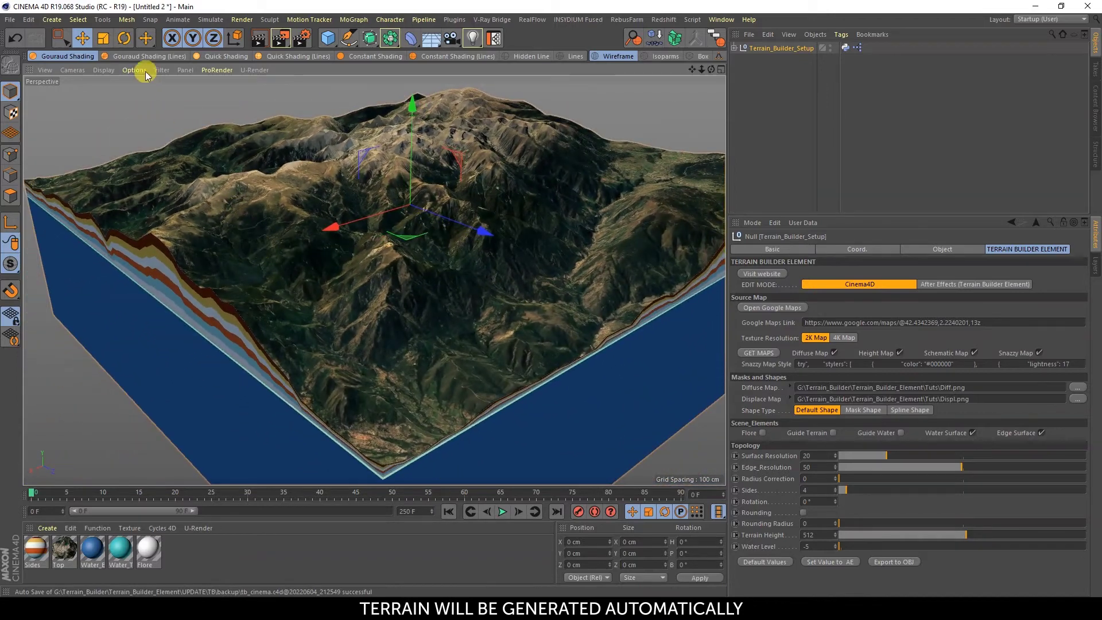
click(146, 56)
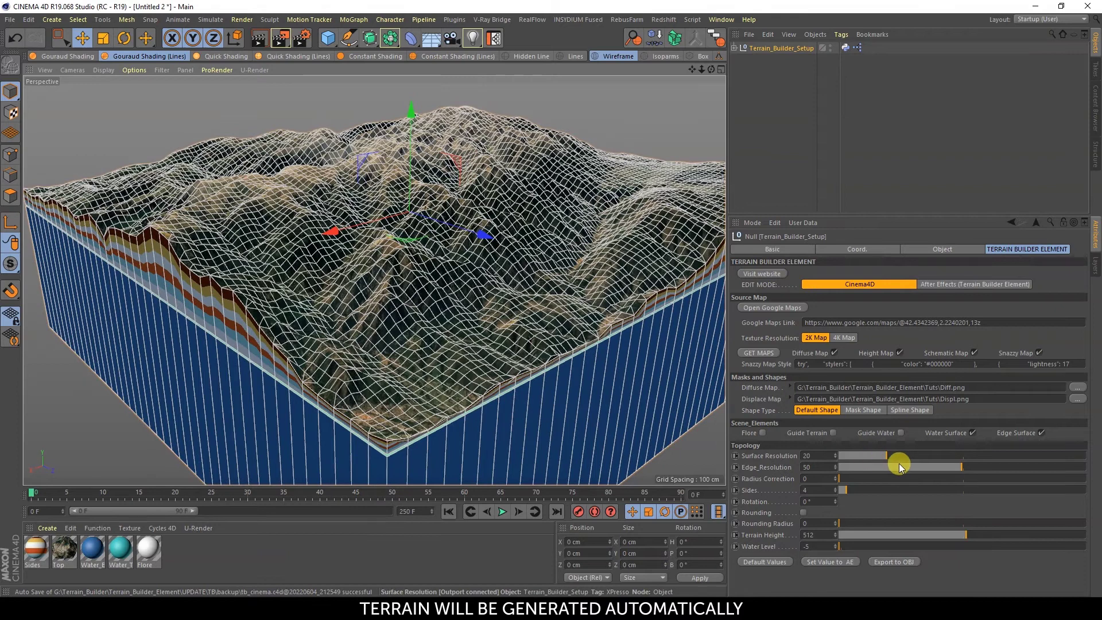
drag(887, 456, 873, 456)
scroll(385, 307, down, 5)
alt+drag(385, 307, 290, 165)
click(67, 56)
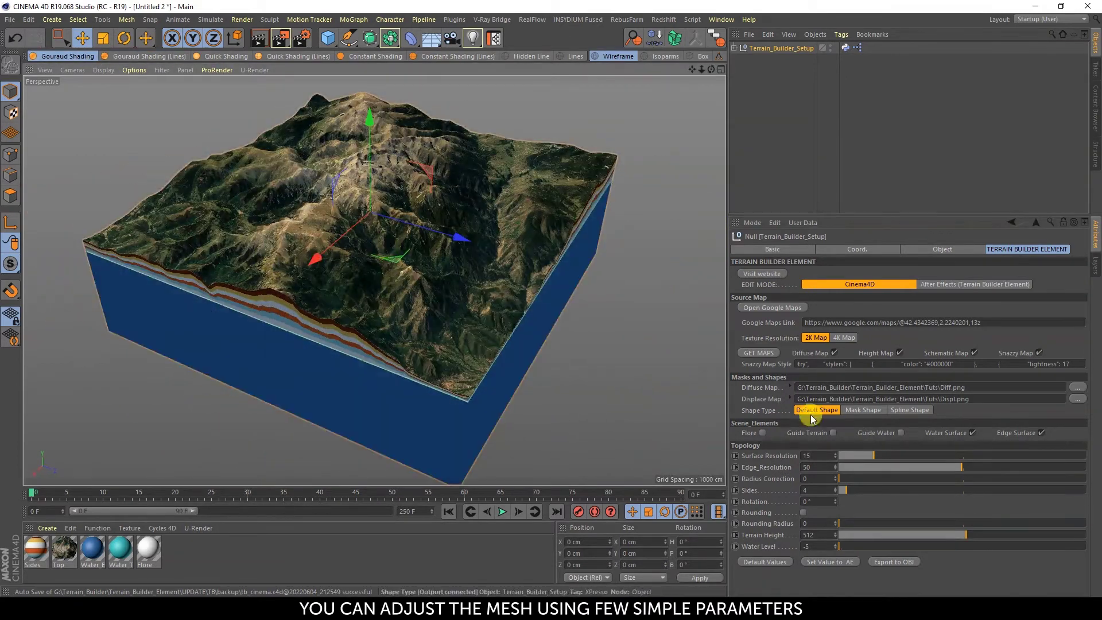
Try a cylinder shape with 64 sides, then return to 4 sides.
drag(837, 478, 914, 492)
alt+drag(468, 315, 417, 270)
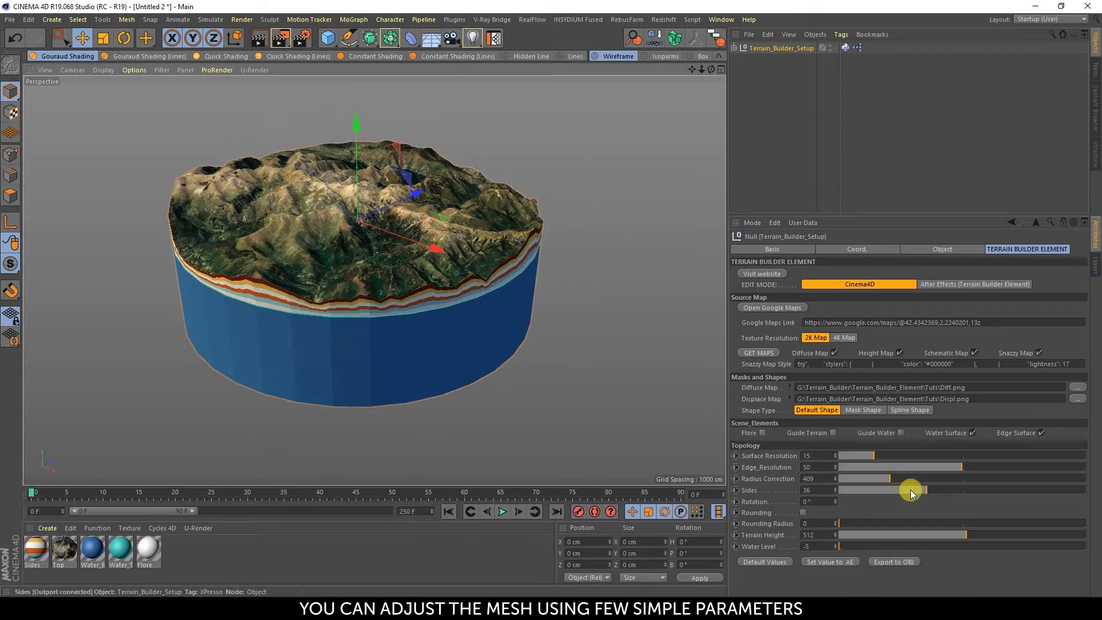
drag(910, 490, 997, 490)
alt+drag(497, 256, 388, 299)
drag(834, 489, 815, 491)
Rotate the shape 39°, round corners with radius 465, then choose Spline Shape.
drag(813, 499, 954, 523)
click(803, 513)
alt+drag(544, 258, 413, 332)
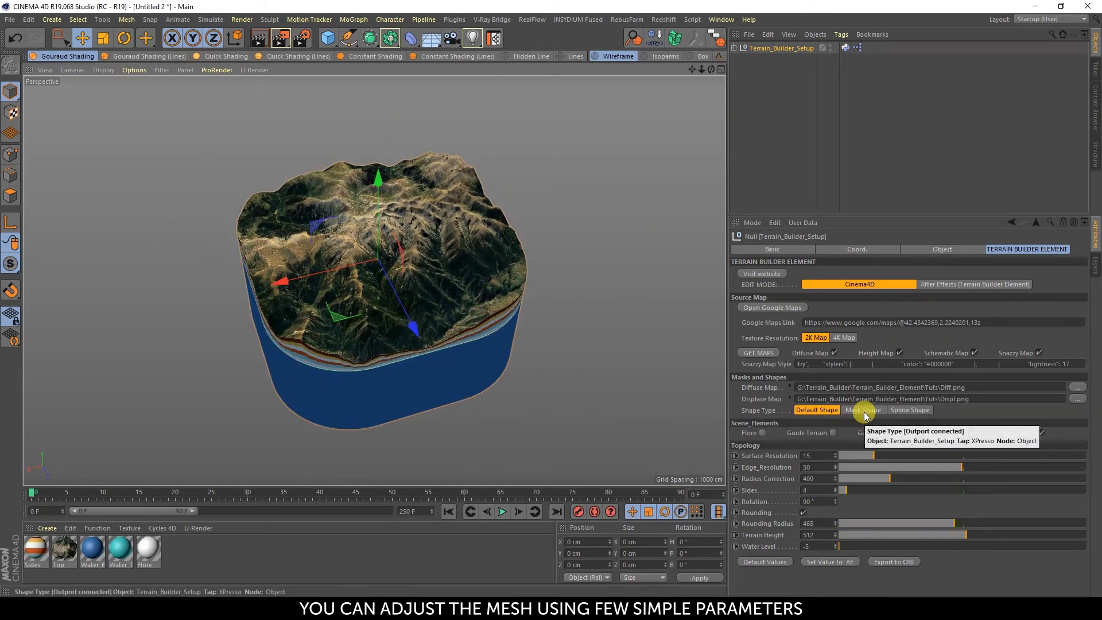
click(908, 411)
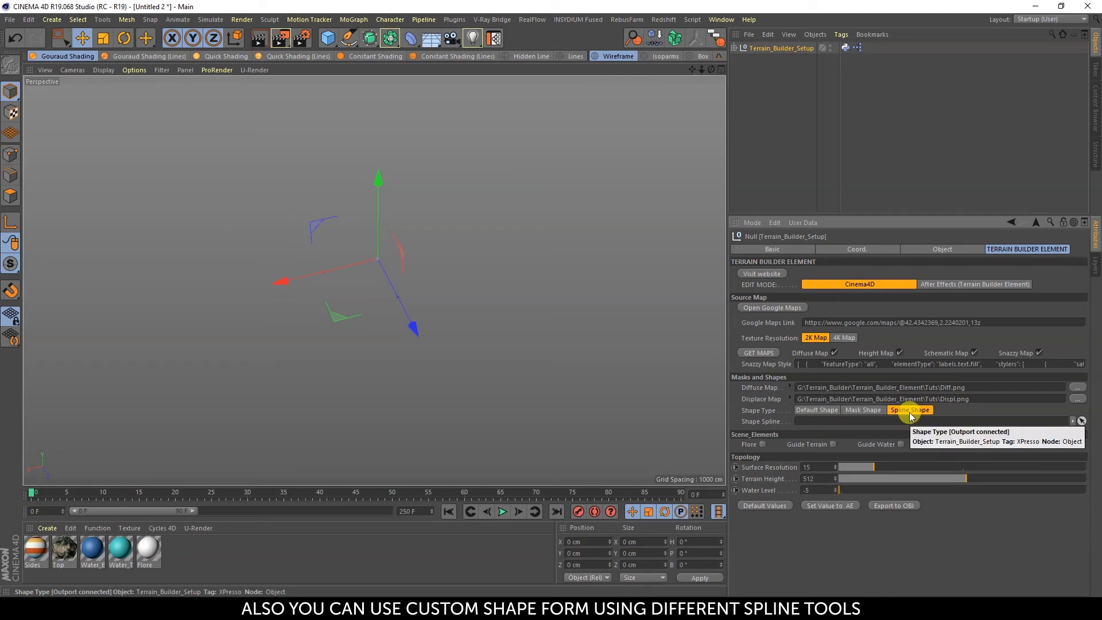
Show the Guide Terrain and frame the whole map in a maximized, textured Top view.
click(833, 444)
middle_click(507, 290)
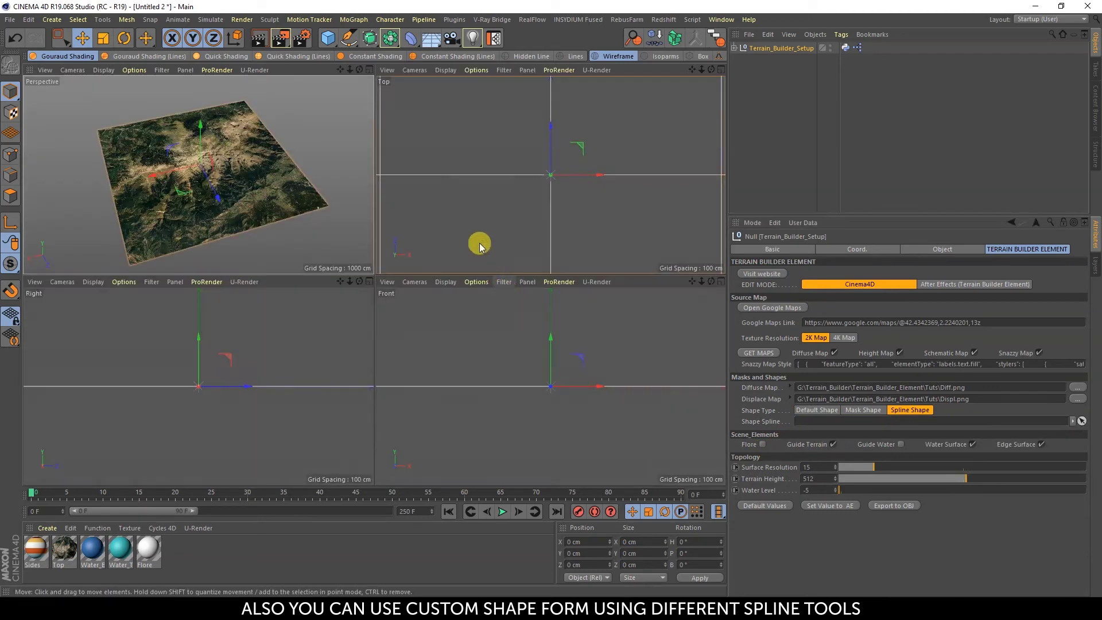
middle_click(499, 214)
click(70, 57)
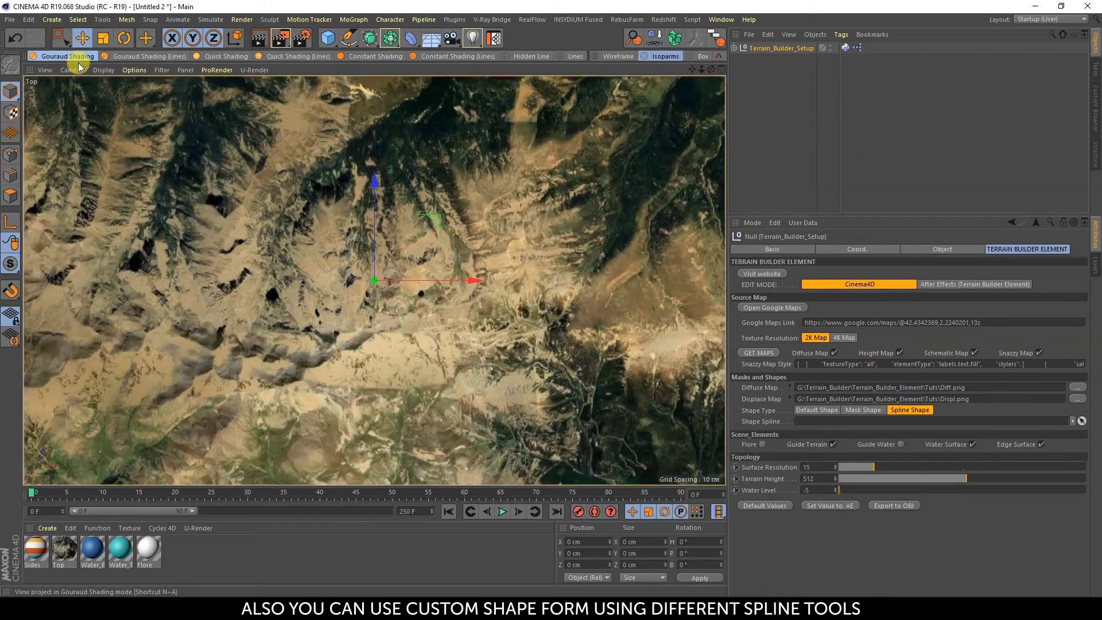
scroll(313, 269, down, 8)
alt+middle_drag(315, 270, 368, 264)
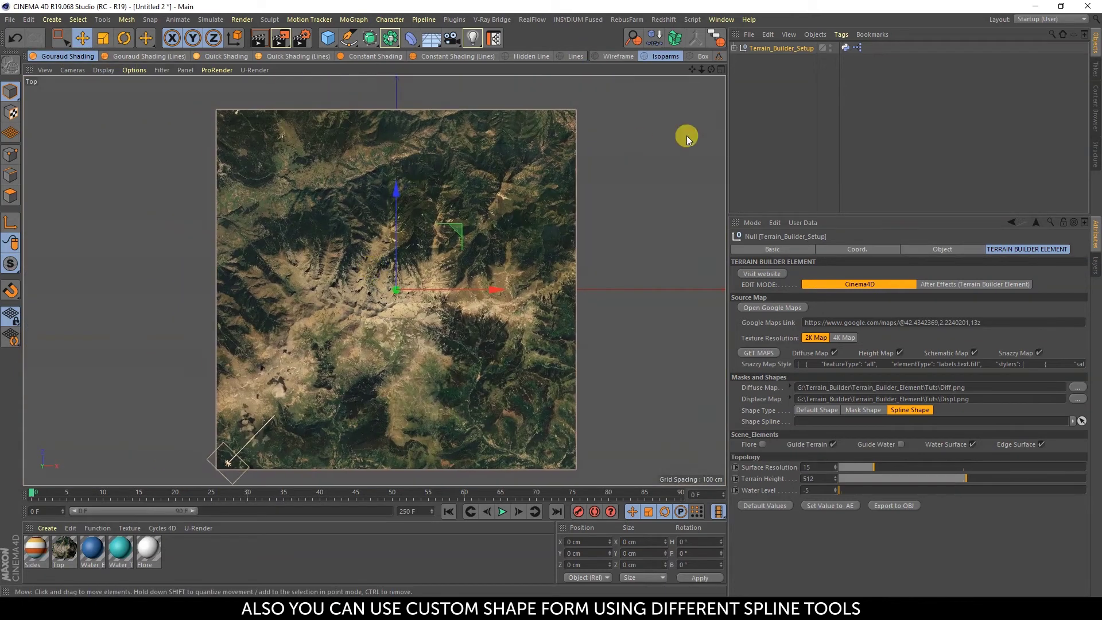
click(686, 136)
Sketch a freehand Spline outline over the terrain and enable Close Spline.
click(348, 38)
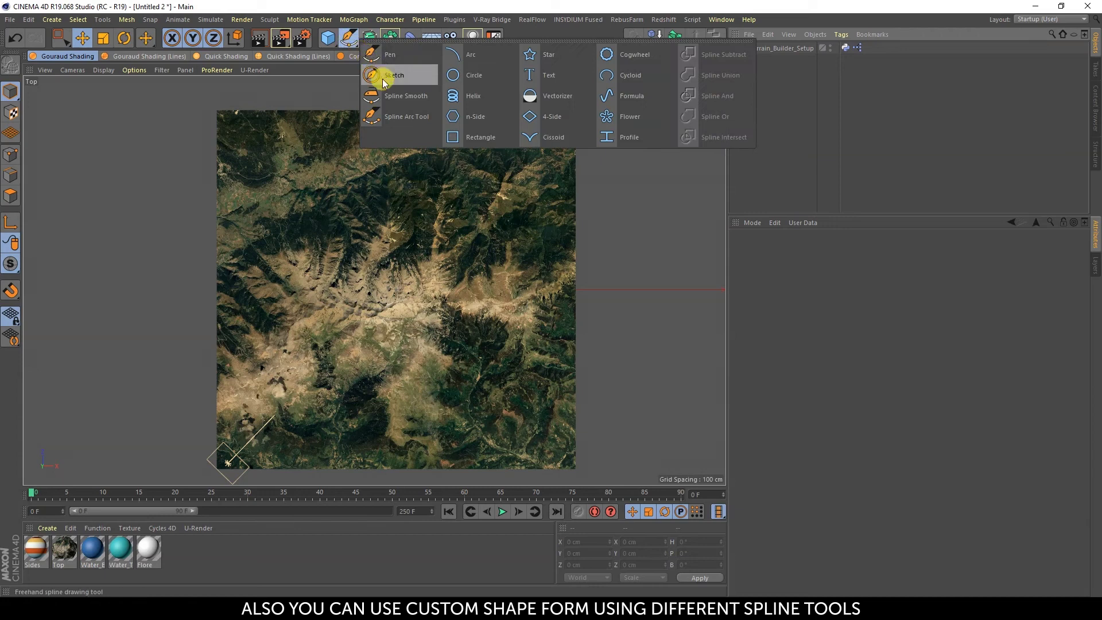
click(383, 80)
drag(310, 158, 290, 377)
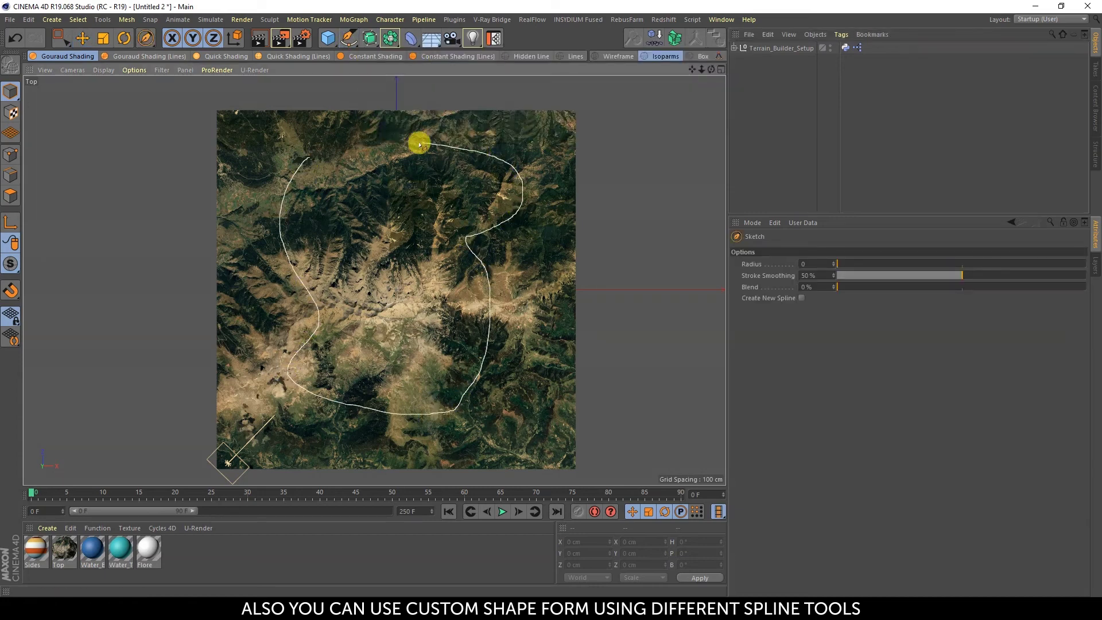
drag(419, 143, 395, 143)
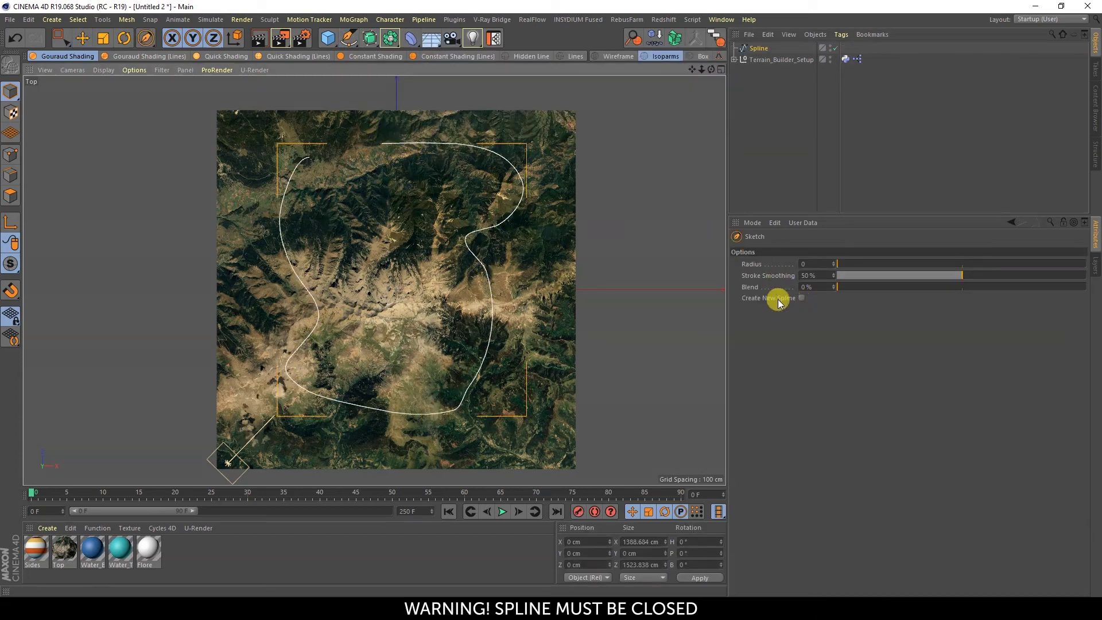
click(758, 49)
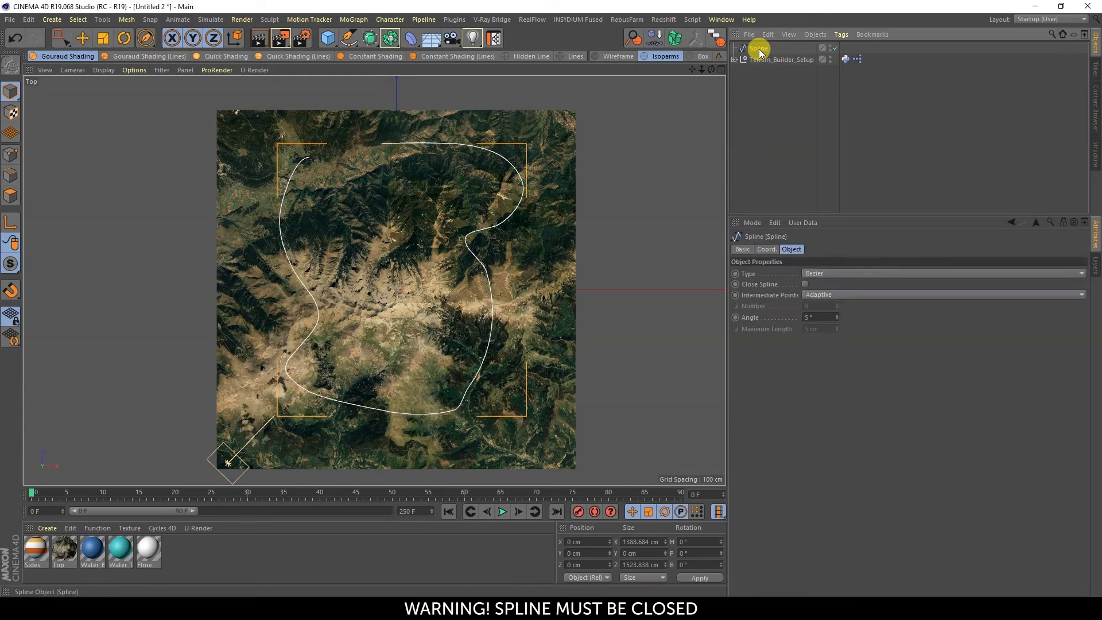
click(805, 284)
middle_click(464, 224)
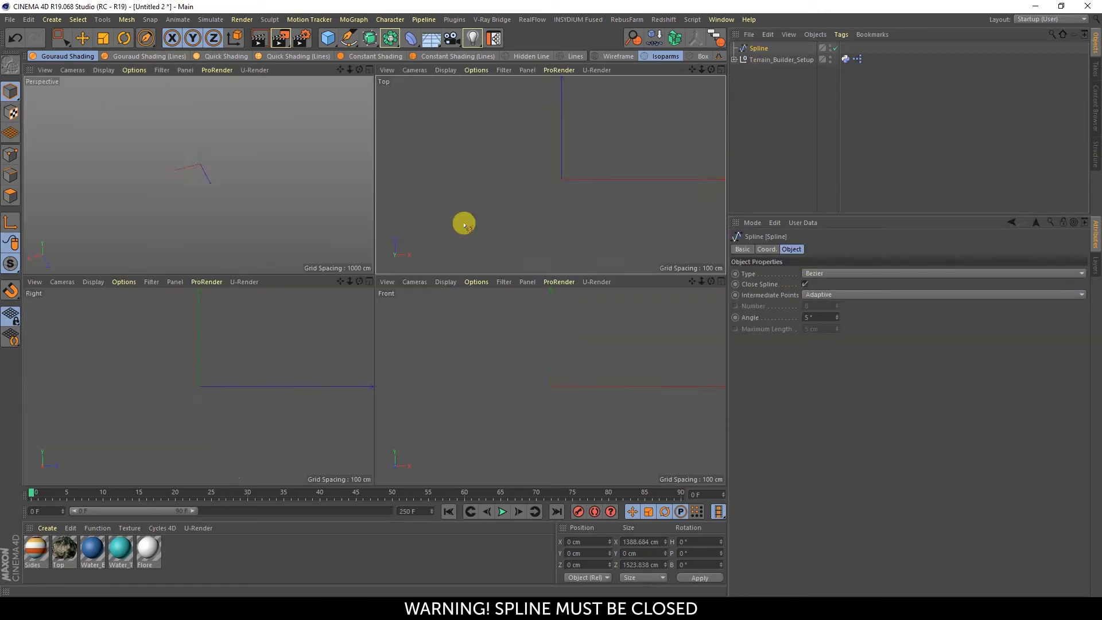
middle_click(290, 192)
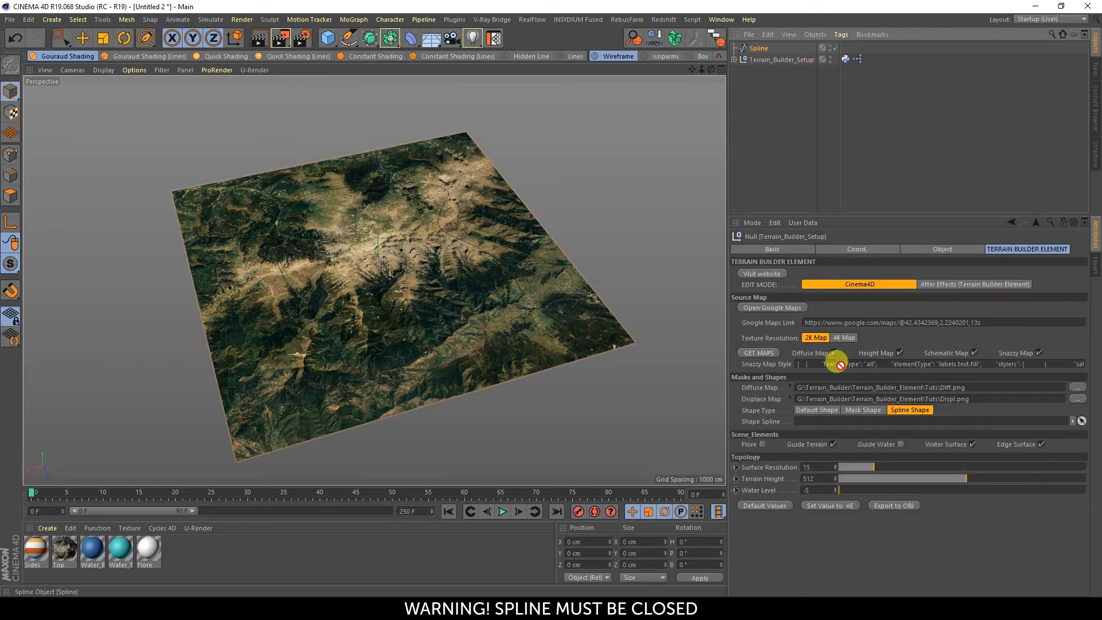
Use the Spline as the terrain's Shape Spline and turn off Guide Terrain.
drag(839, 365, 817, 425)
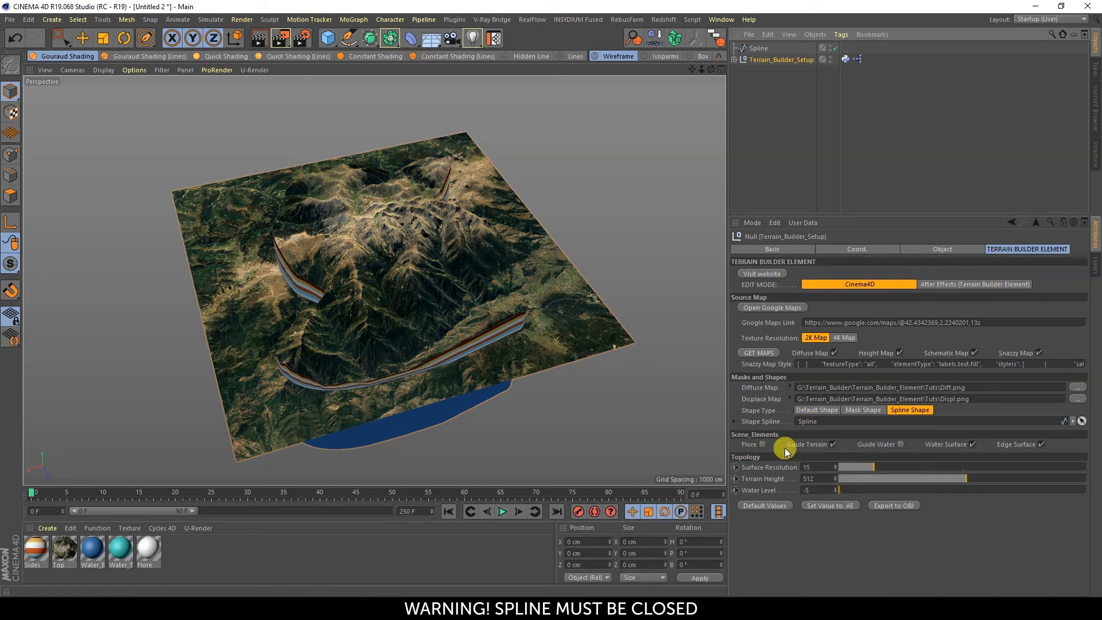
click(833, 444)
alt+drag(378, 312, 443, 266)
Select a group of spline points and drag them to stretch the right lobe outward.
click(758, 48)
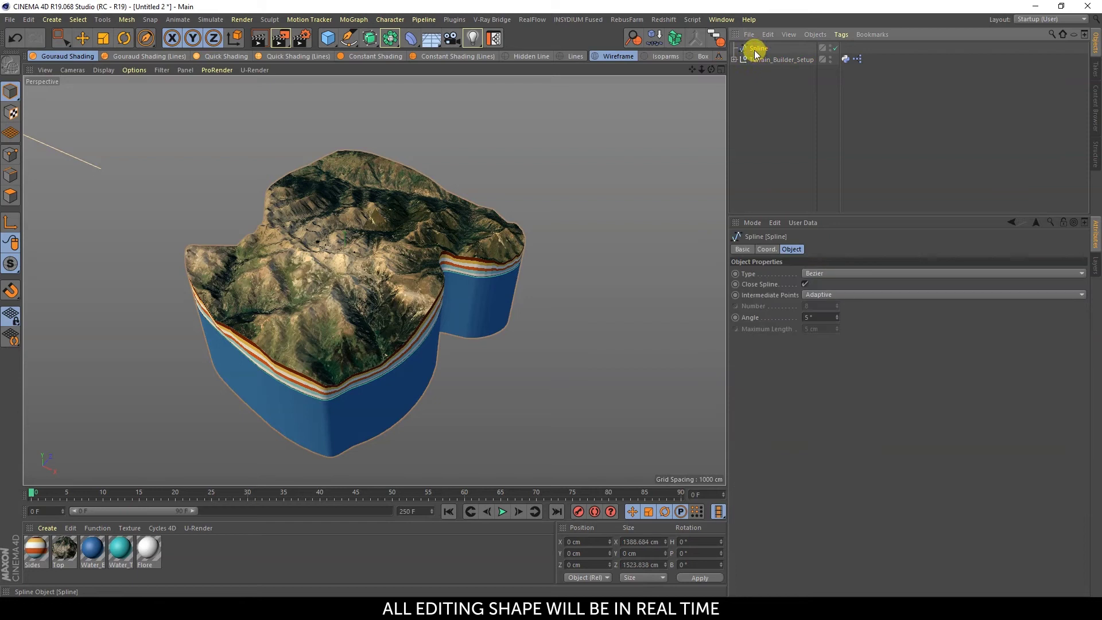
drag(60, 38, 82, 38)
click(11, 153)
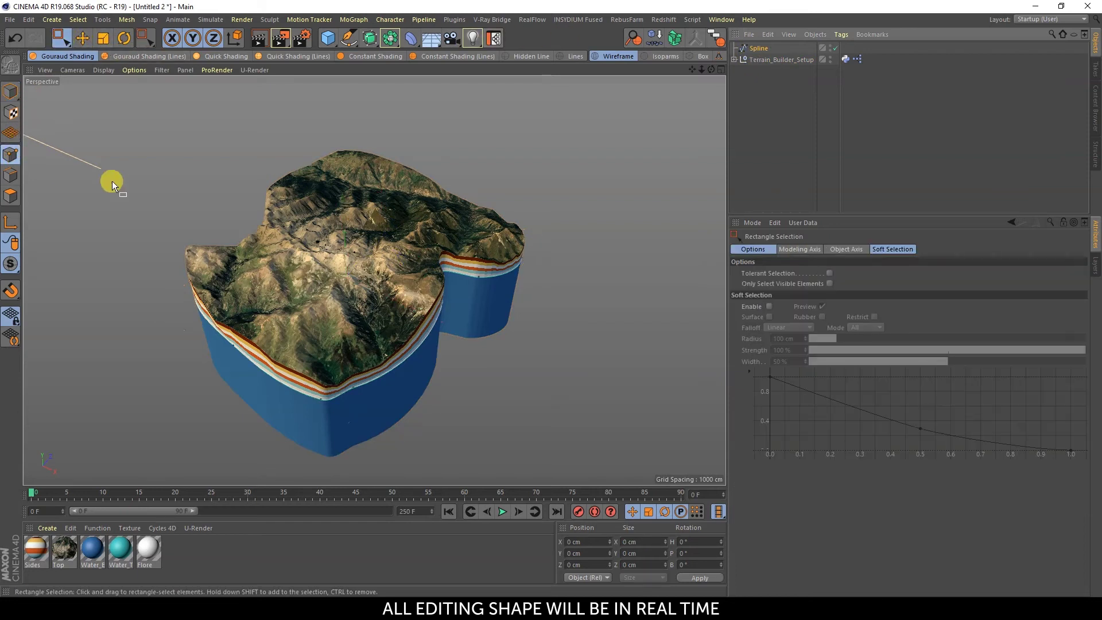
drag(503, 302, 404, 237)
key(e)
drag(521, 302, 172, 289)
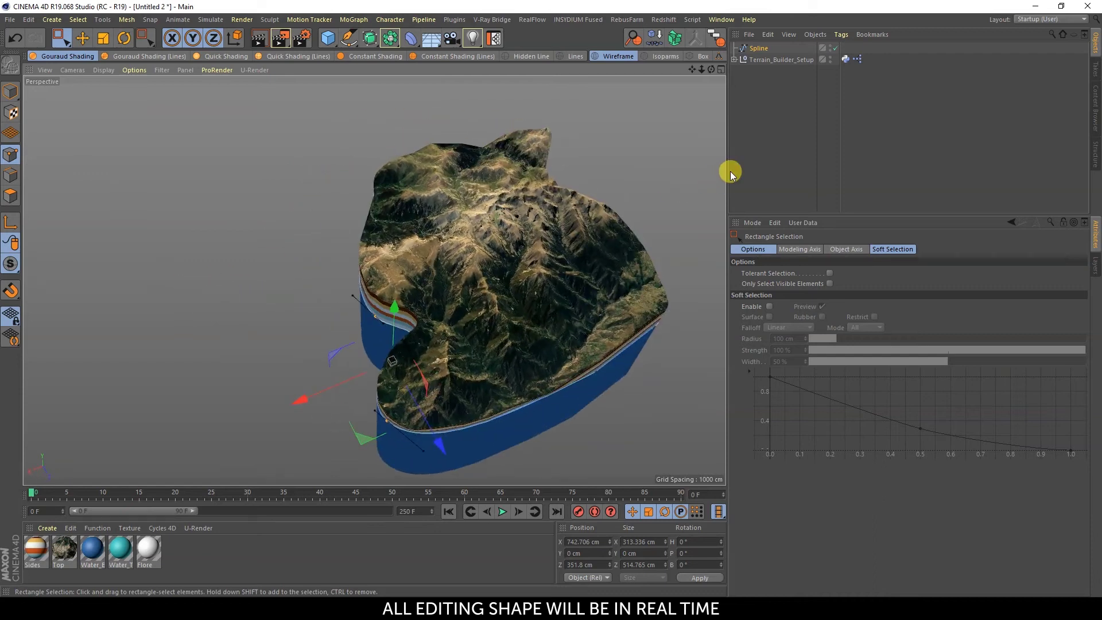
Set the terrain's Shape Type to Mask Shape.
click(814, 105)
click(782, 60)
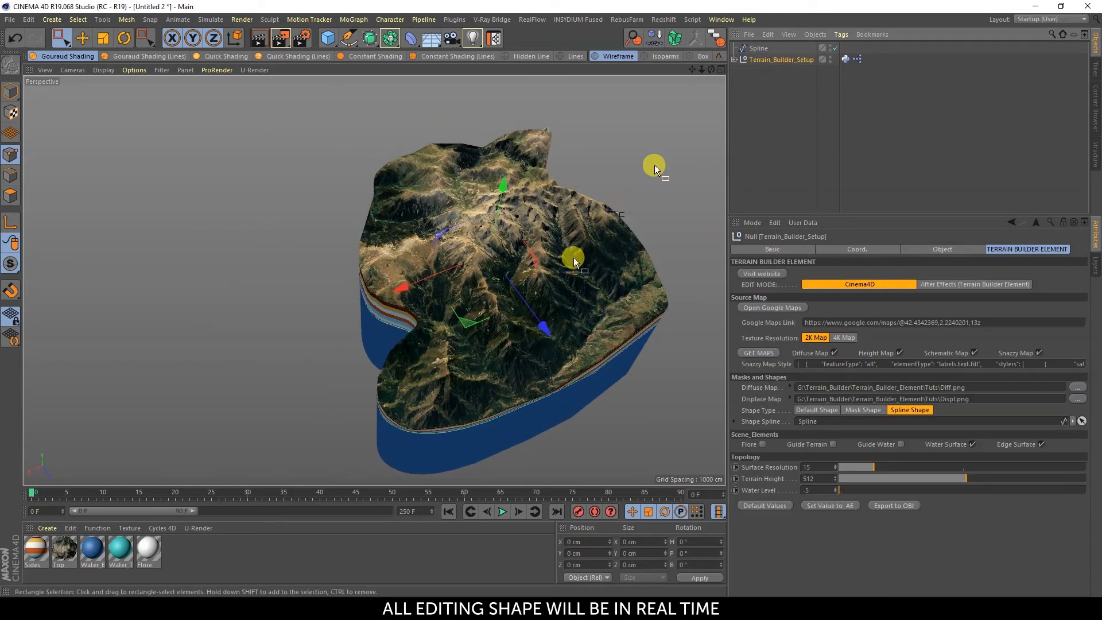
alt+drag(573, 257, 525, 243)
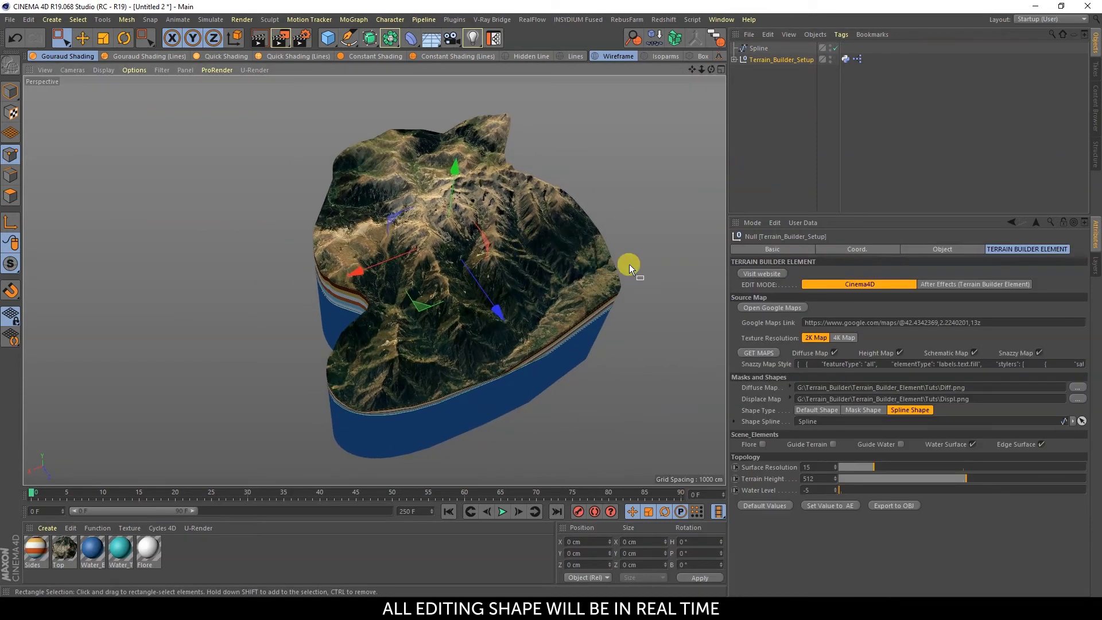
click(859, 411)
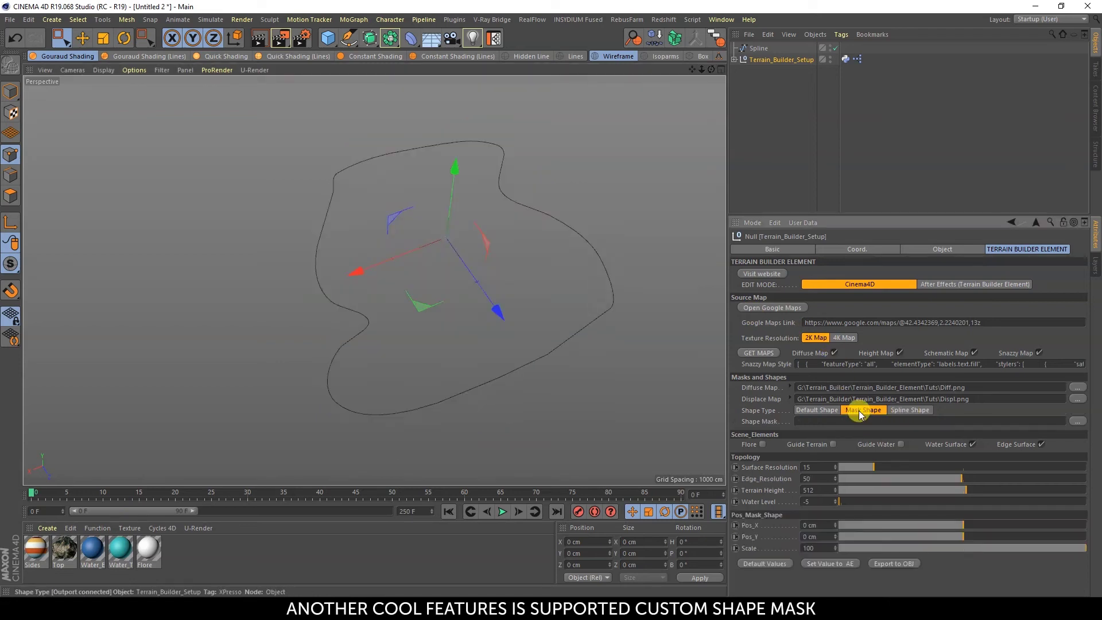
Load Mask.jpg from the Tuts folder into the terrain's Shape Mask field.
click(1078, 422)
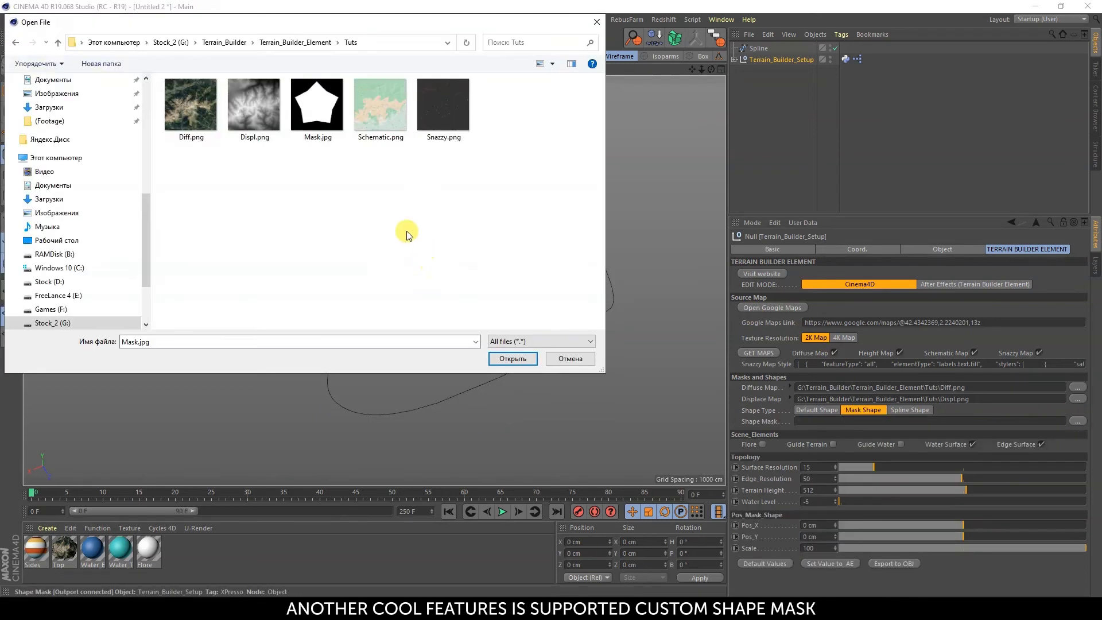
click(335, 137)
click(513, 359)
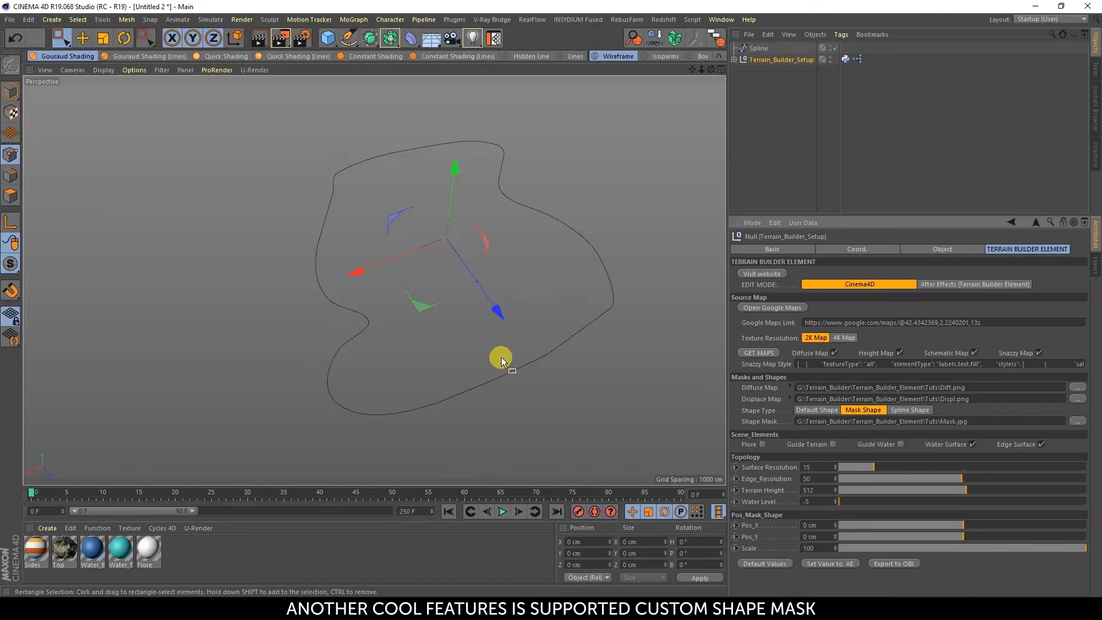
alt+drag(500, 356, 494, 269)
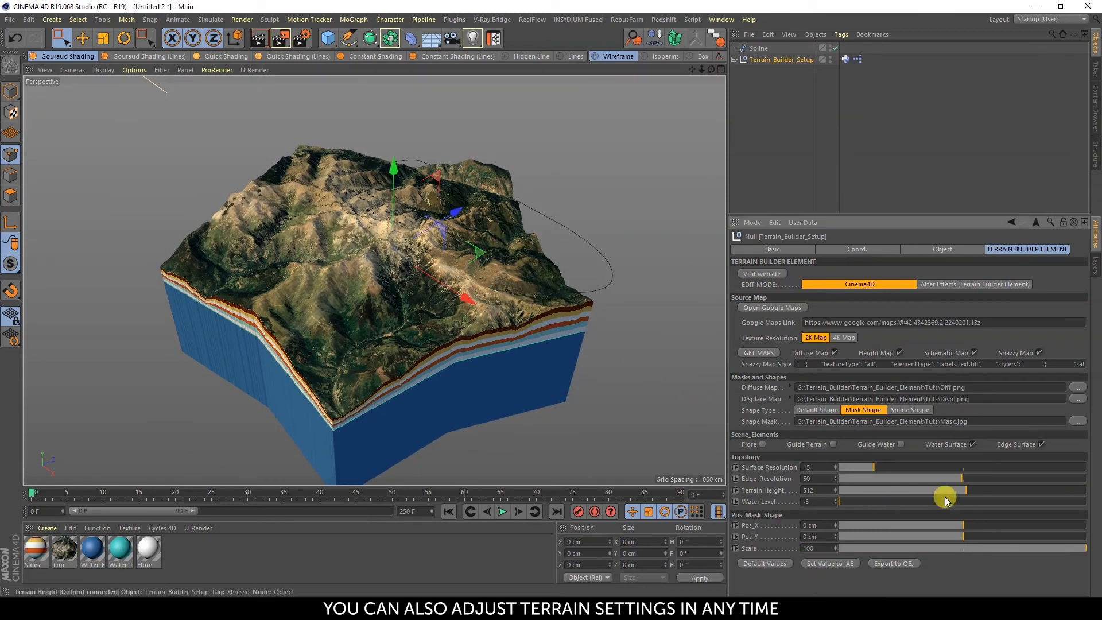
mouse_move(945, 498)
mouse_down()
mouse_move(1031, 485)
mouse_move(903, 500)
mouse_move(996, 499)
mouse_move(836, 501)
mouse_move(979, 495)
mouse_move(924, 496)
mouse_move(947, 502)
mouse_up()
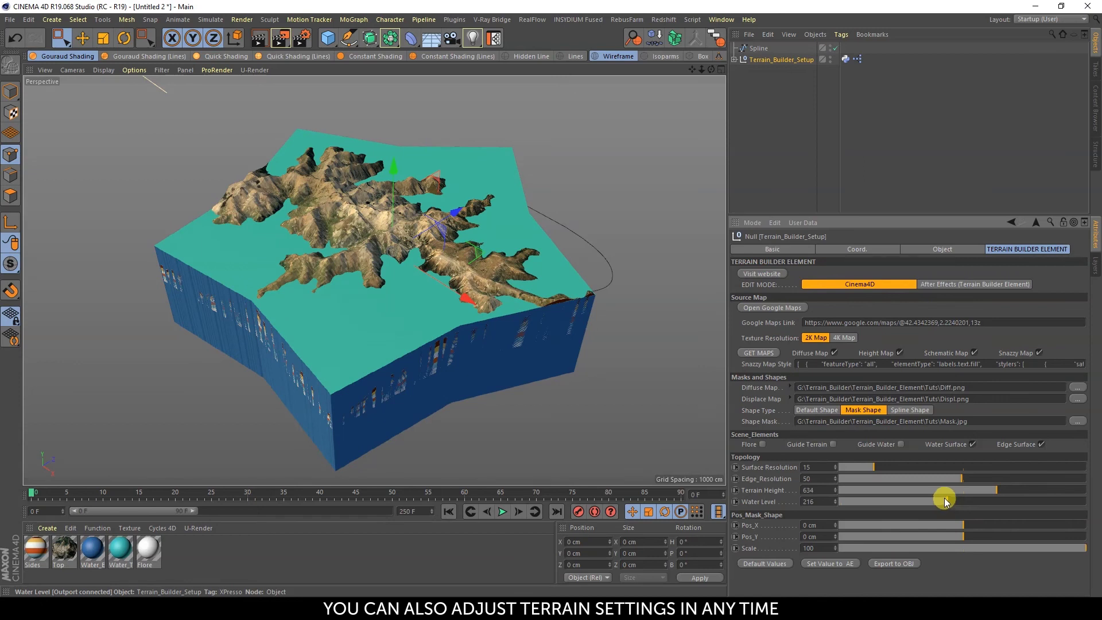
click(817, 567)
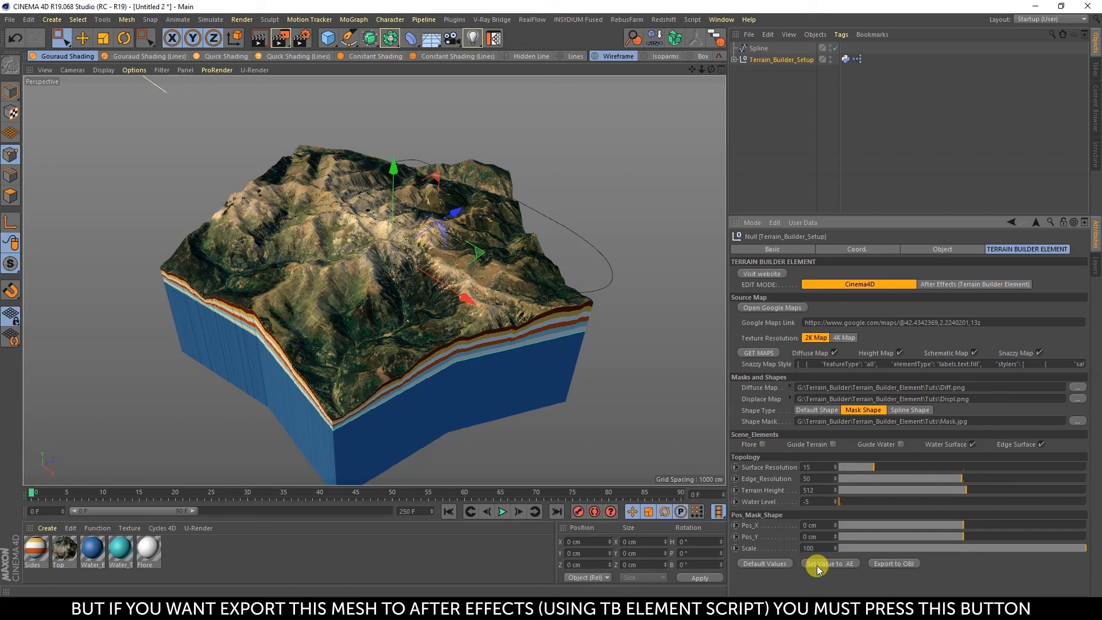
Export the terrain to OBJ as Terrain.obj in the Tuts folder.
click(892, 563)
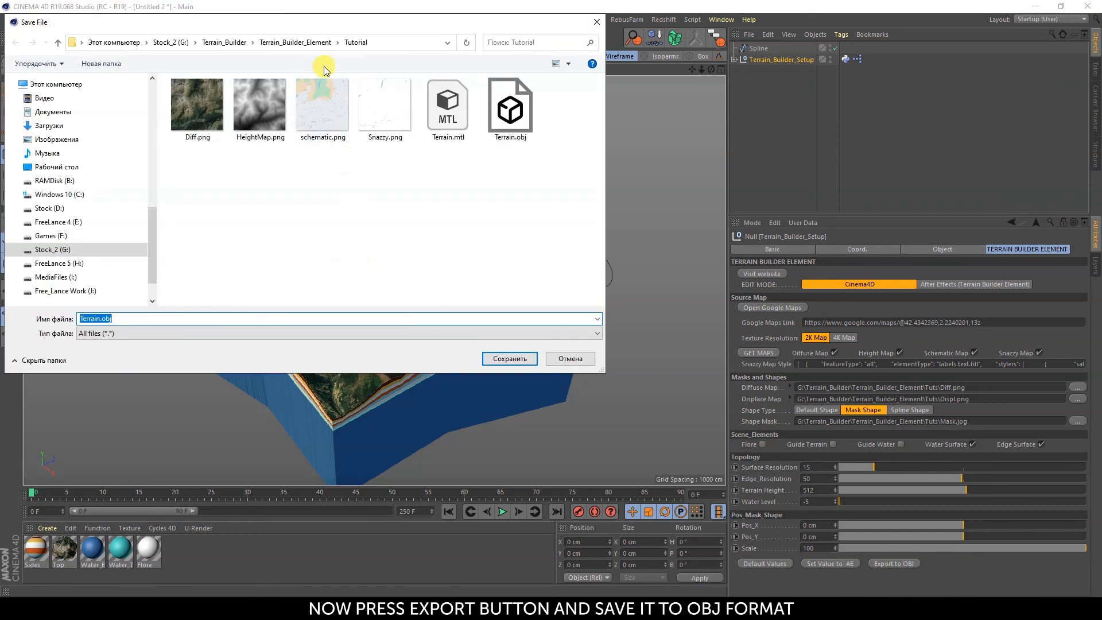
click(284, 43)
double_click(195, 253)
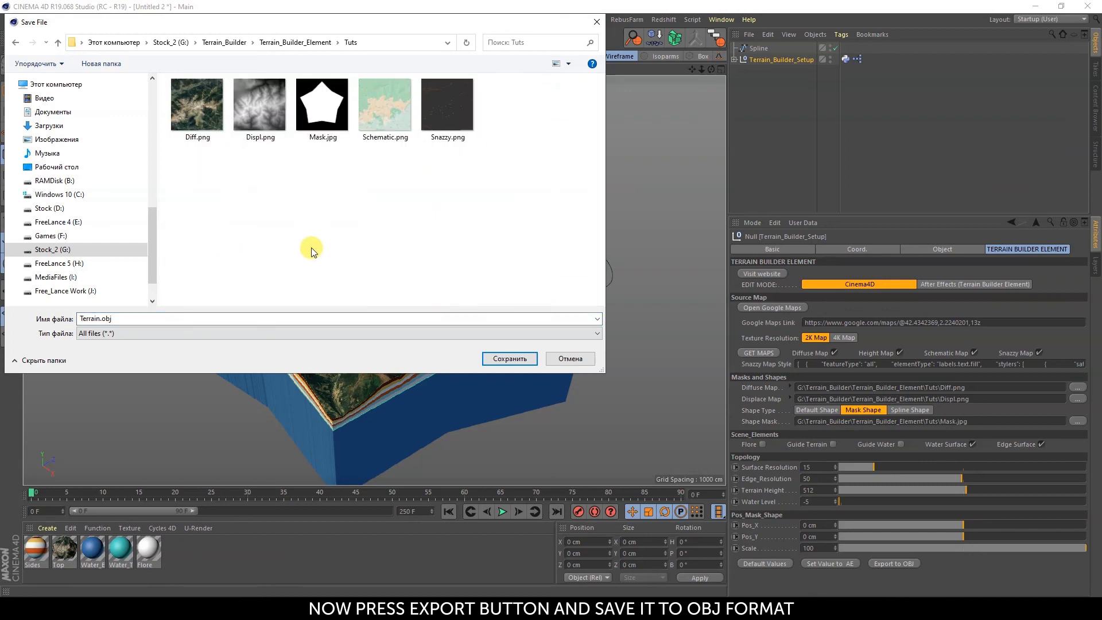
click(146, 318)
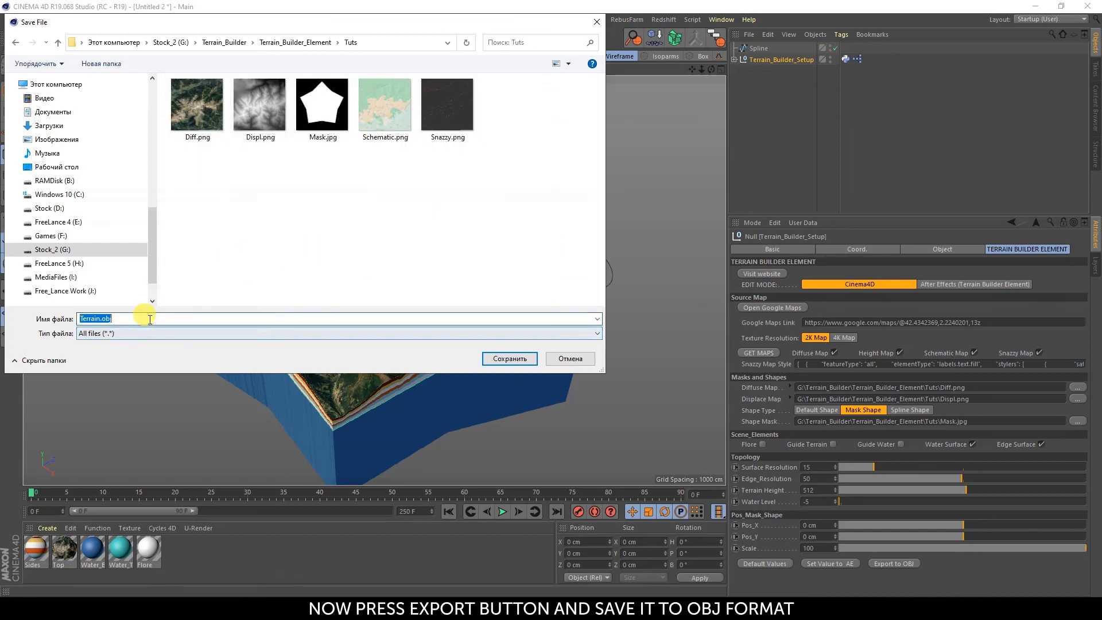
click(526, 359)
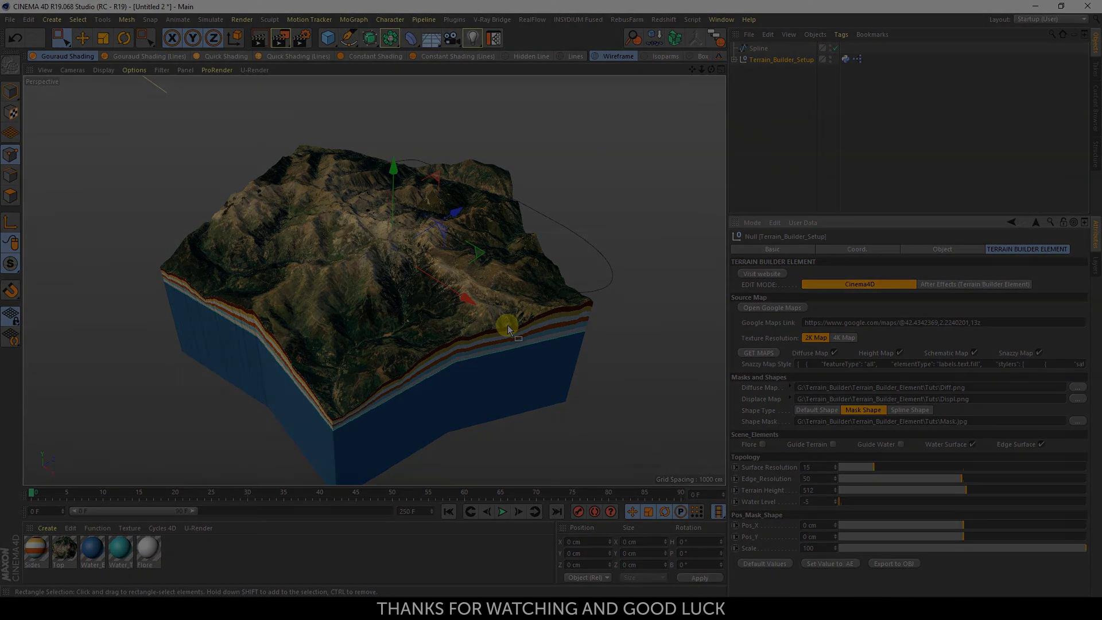